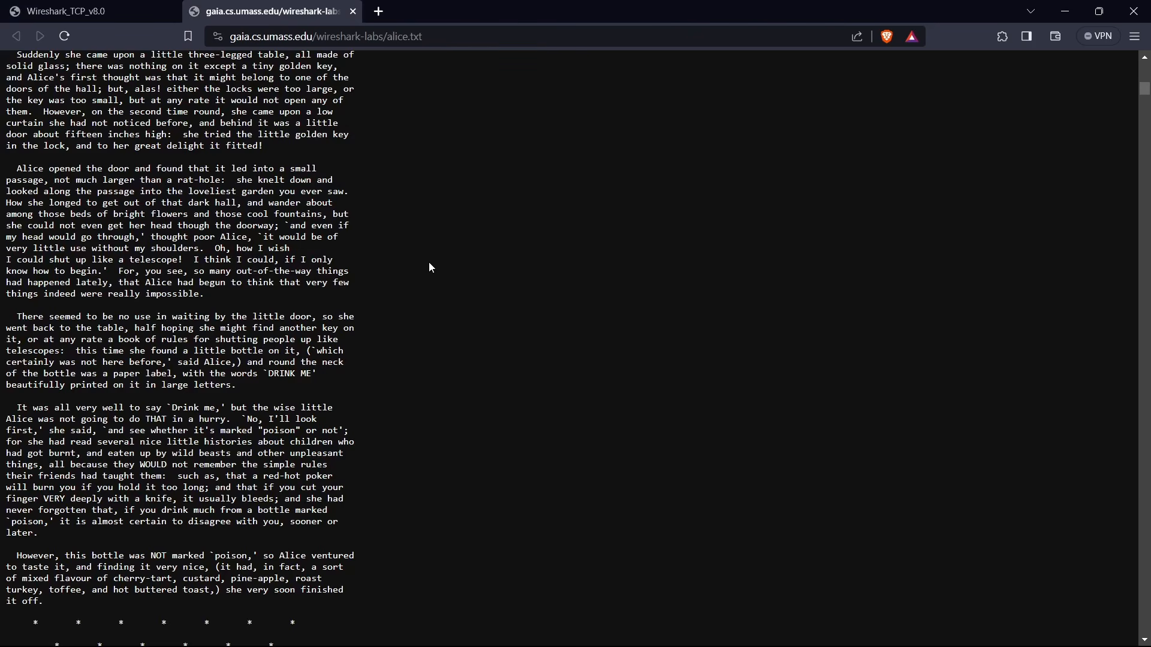
Save the Alice in Wonderland text page as alice.txt in the Documents "computer network" folder
{"action": "key", "text": "ctrl+s"}
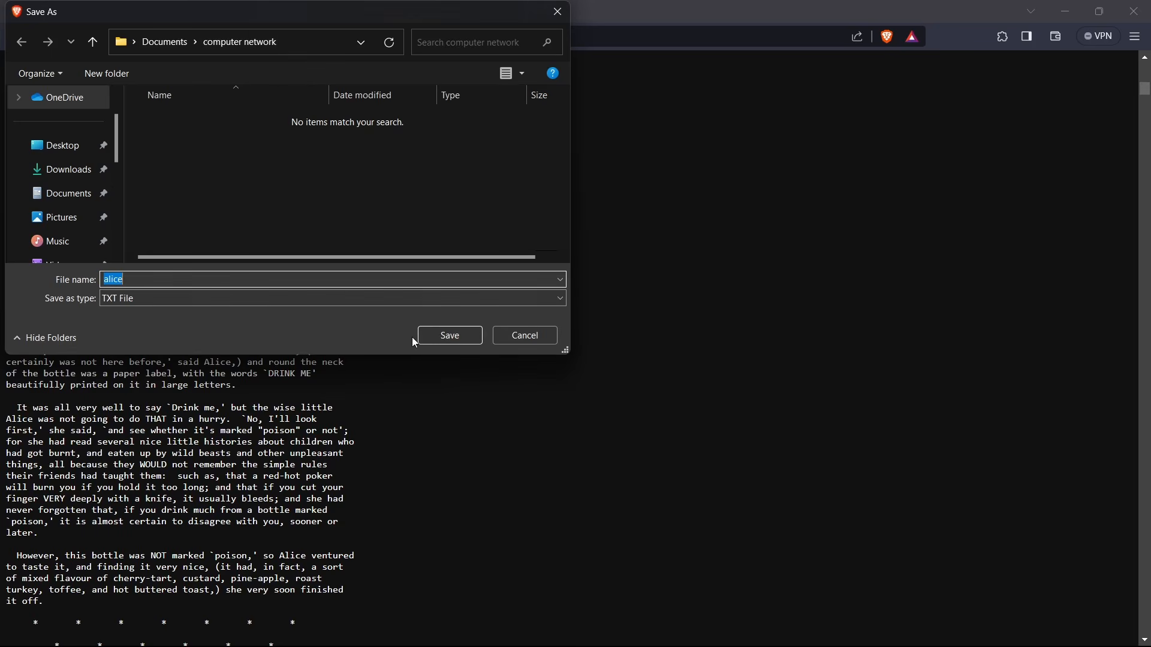
{"action": "left_click", "coordinate": [439, 339]}
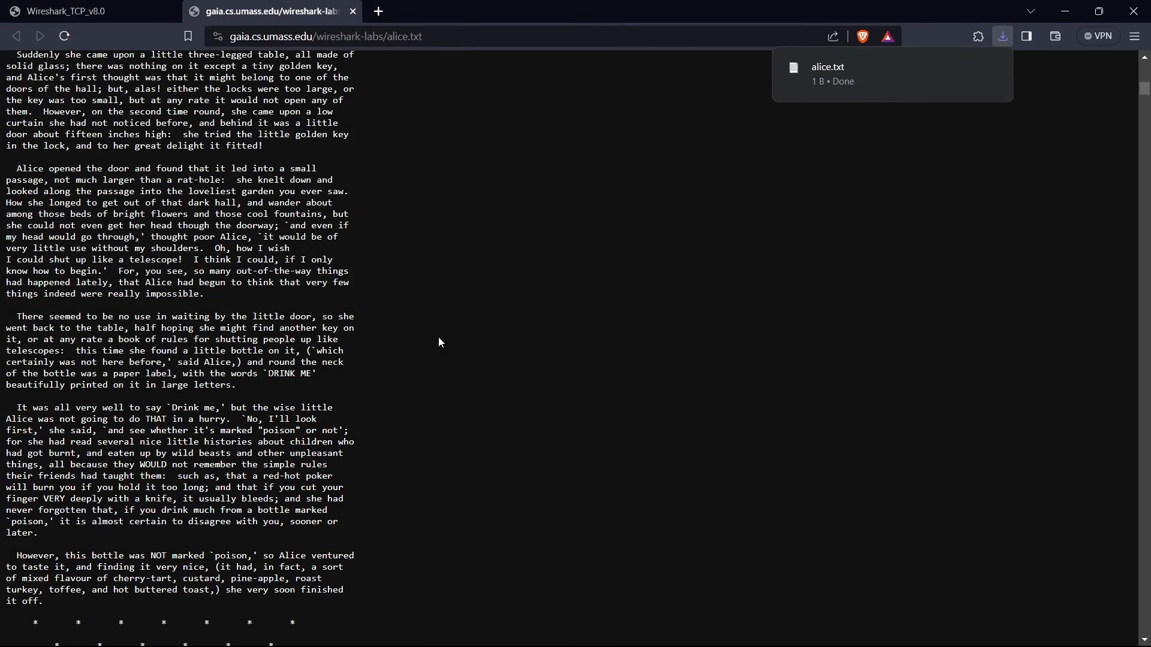
Open the TCP-wireshark-file1.html link from the Wireshark_TCP_v8.0 lab instructions in its own tab and display that upload page
{"action": "left_click", "coordinate": [90, 12]}
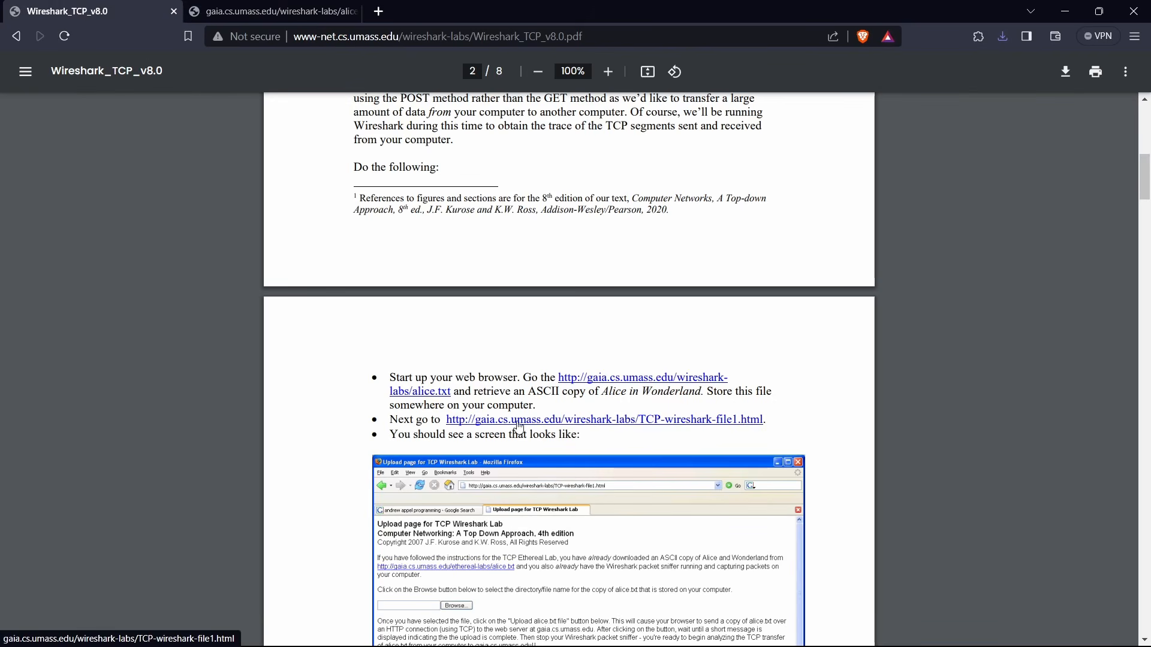
{"action": "right_click", "coordinate": [624, 427]}
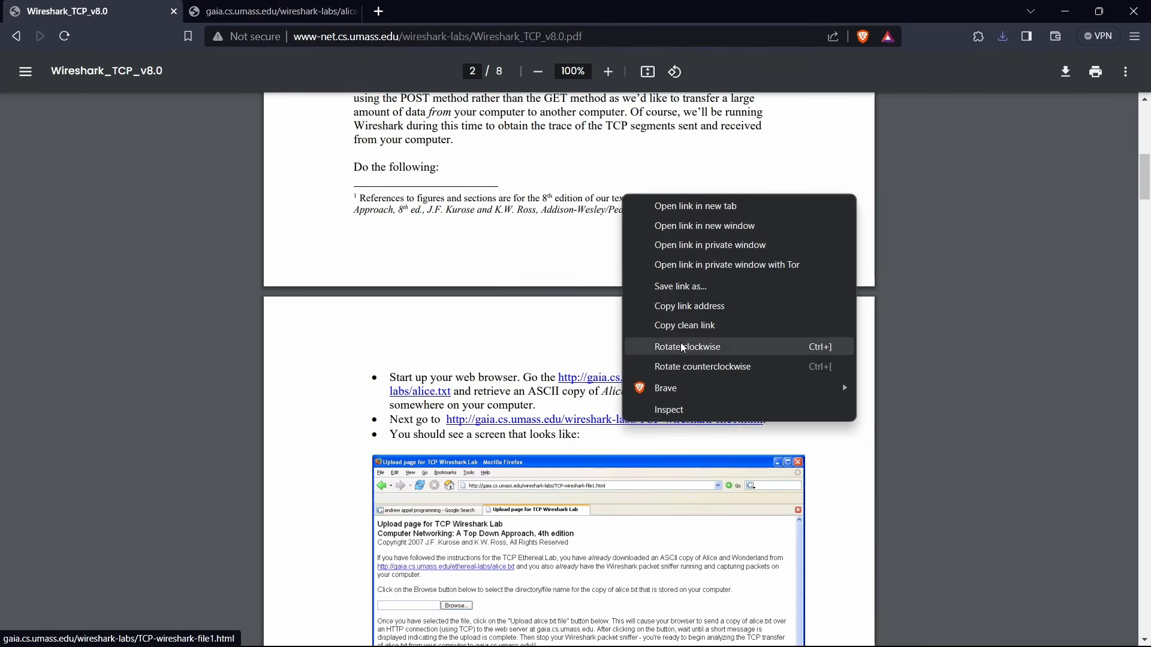
{"action": "left_click", "coordinate": [703, 210]}
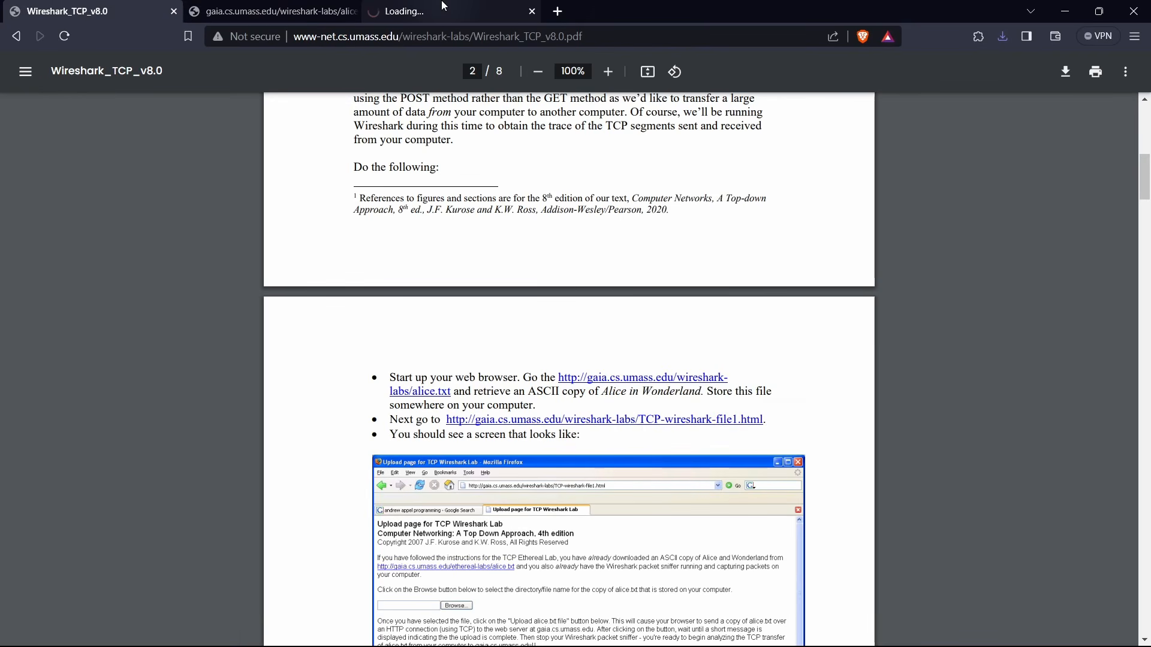
{"action": "left_click", "coordinate": [440, 8]}
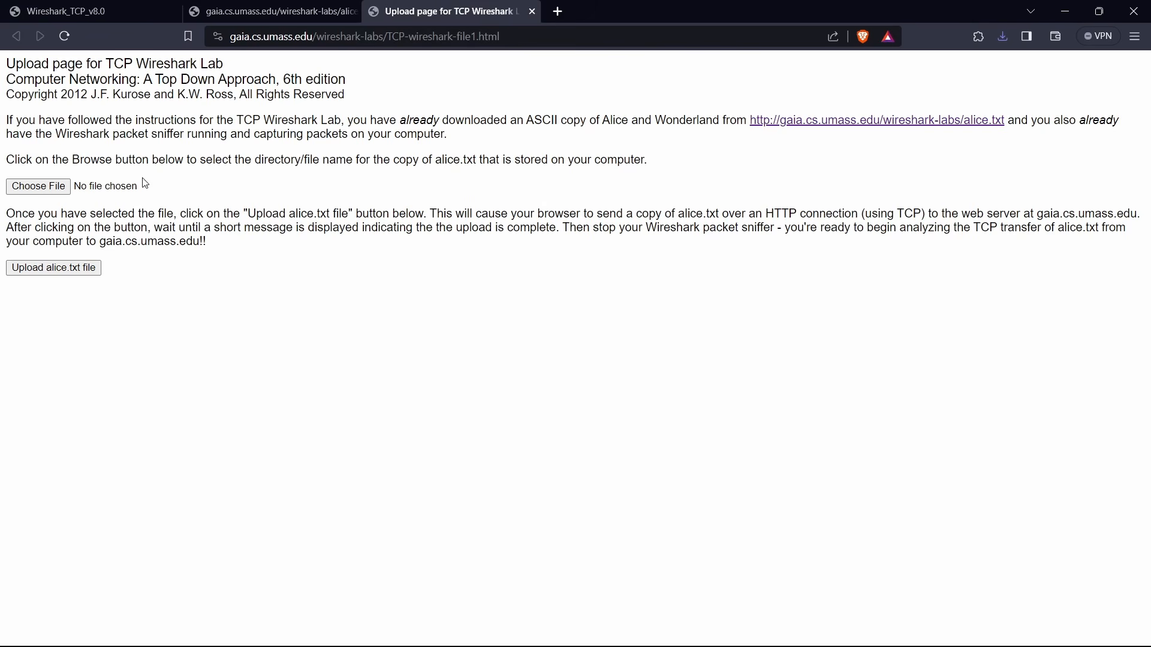
Close the browser tab showing alice.txt, keeping the lab instructions and the upload page open
{"action": "left_click", "coordinate": [231, 13]}
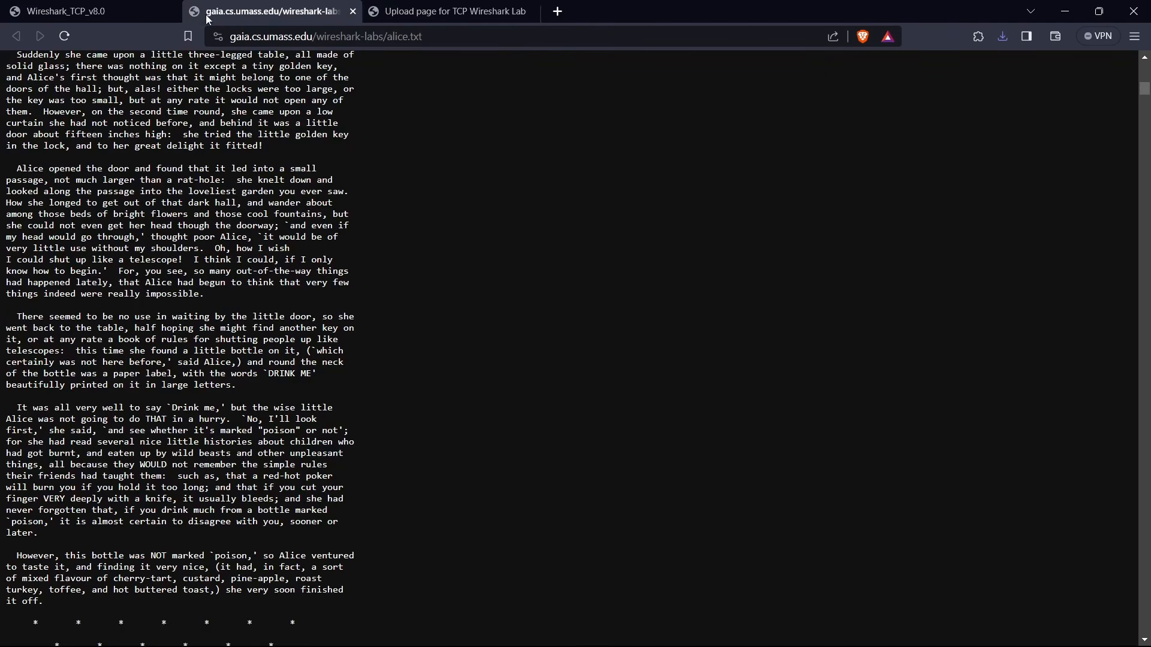
{"action": "left_click", "coordinate": [168, 17]}
{"action": "left_click", "coordinate": [355, 12]}
Choose alice.txt from the Documents "computer network" folder as the file on the TCP Wireshark Lab upload page
{"action": "scroll", "coordinate": [479, 347], "scroll_direction": "down", "scroll_amount": 3}
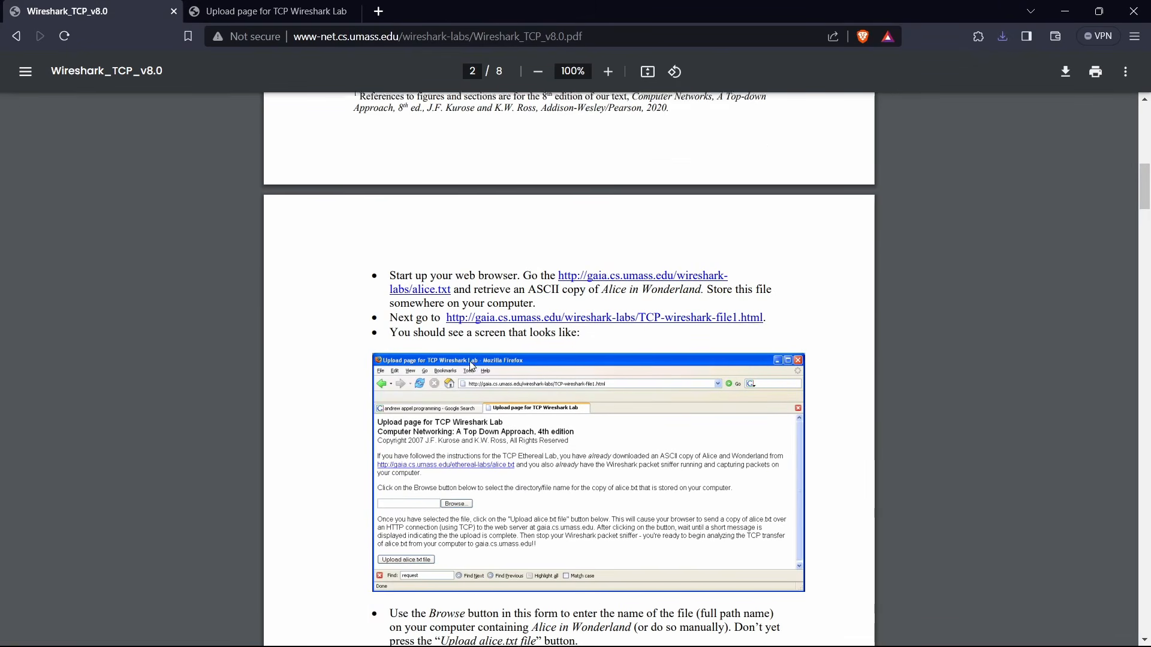
{"action": "scroll", "coordinate": [502, 374], "scroll_direction": "down", "scroll_amount": 3}
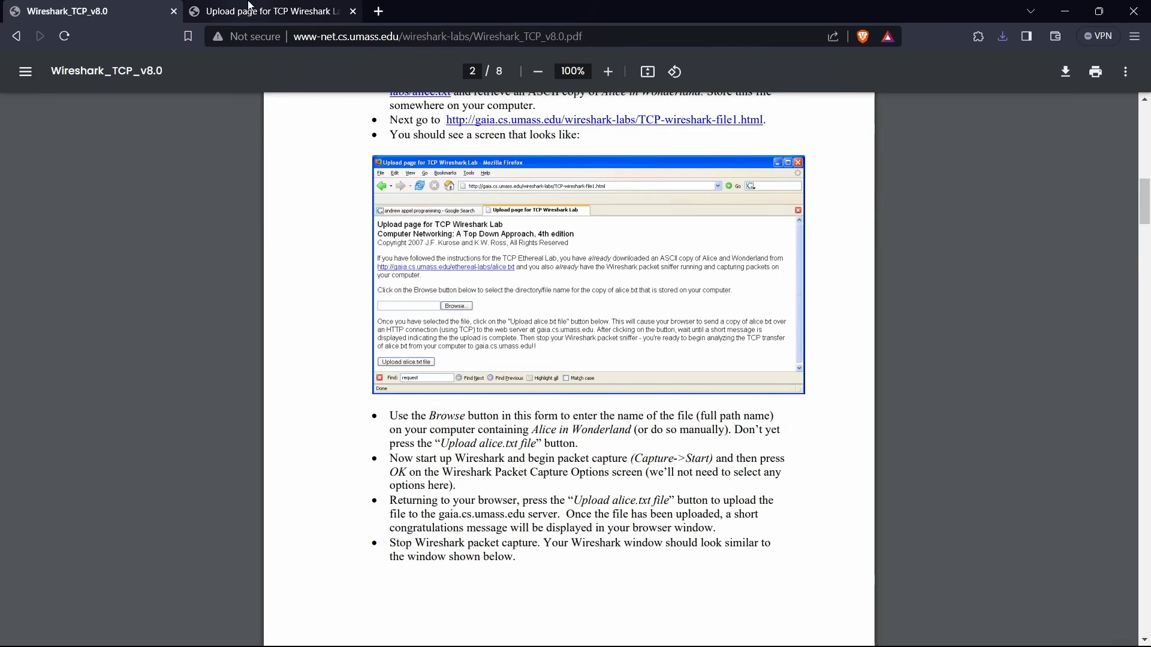
{"action": "left_click", "coordinate": [275, 11]}
{"action": "left_click", "coordinate": [40, 186]}
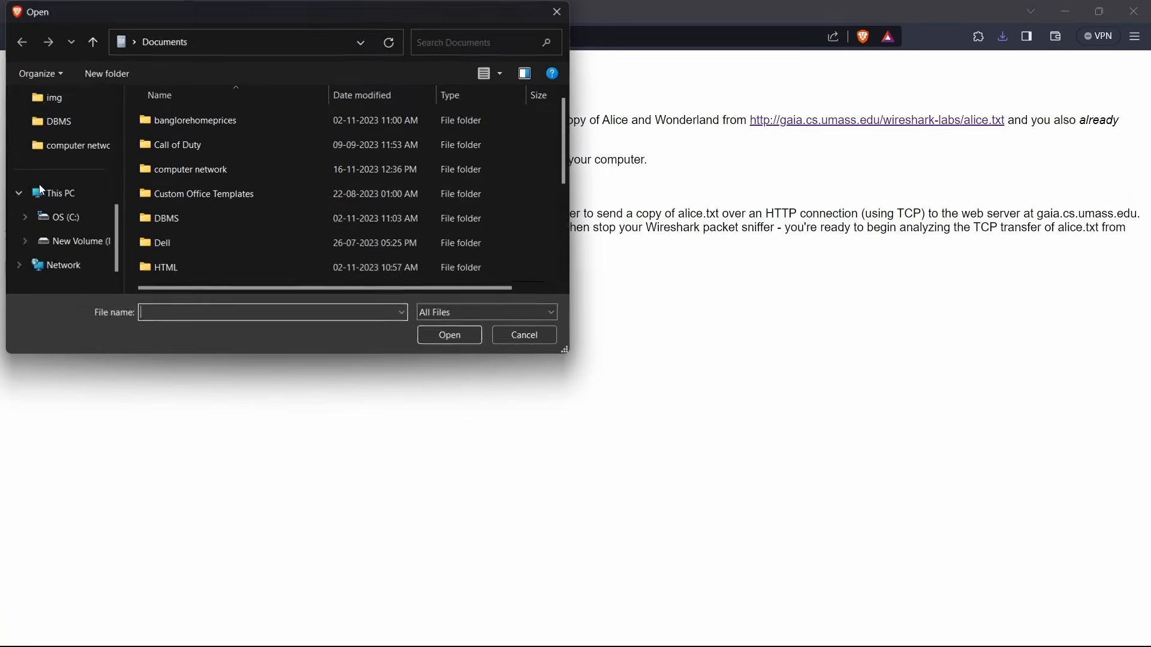
{"action": "double_click", "coordinate": [198, 172]}
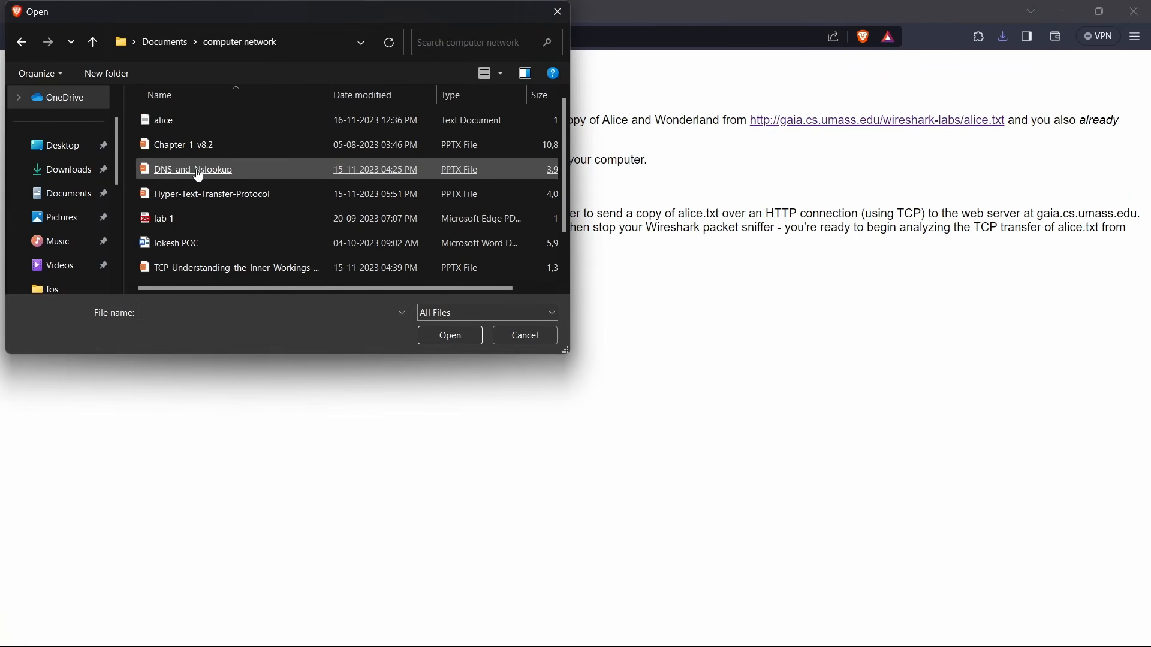
{"action": "left_click", "coordinate": [226, 167]}
{"action": "double_click", "coordinate": [174, 122]}
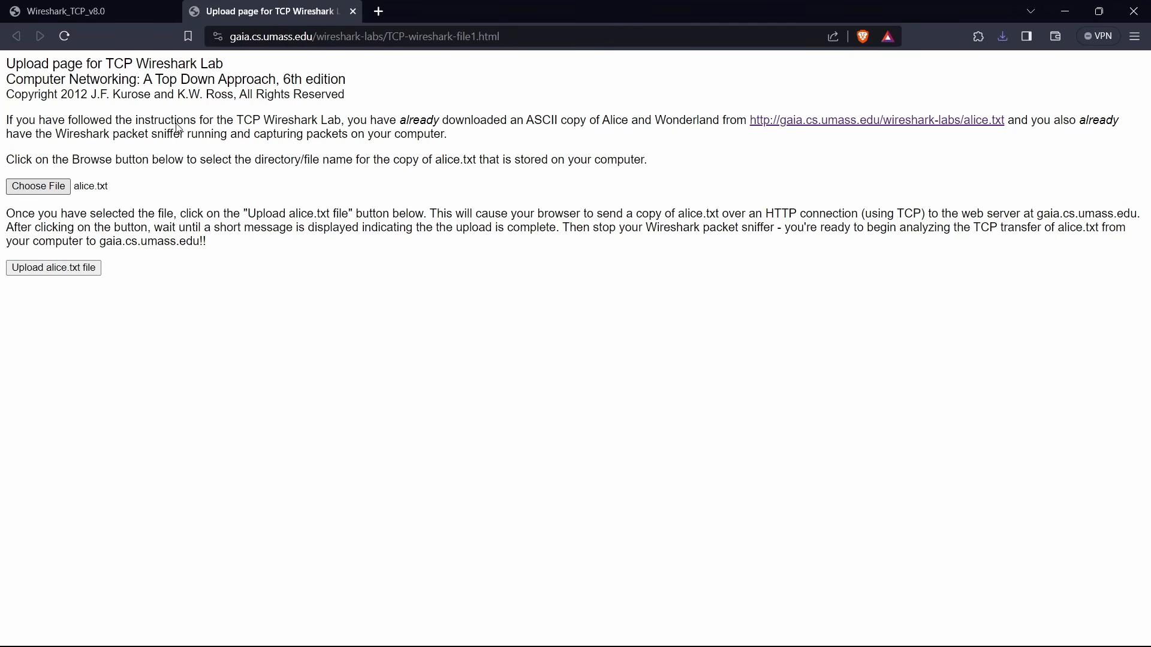
Return to the lab instructions and launch Wireshark
{"action": "left_click", "coordinate": [84, 11]}
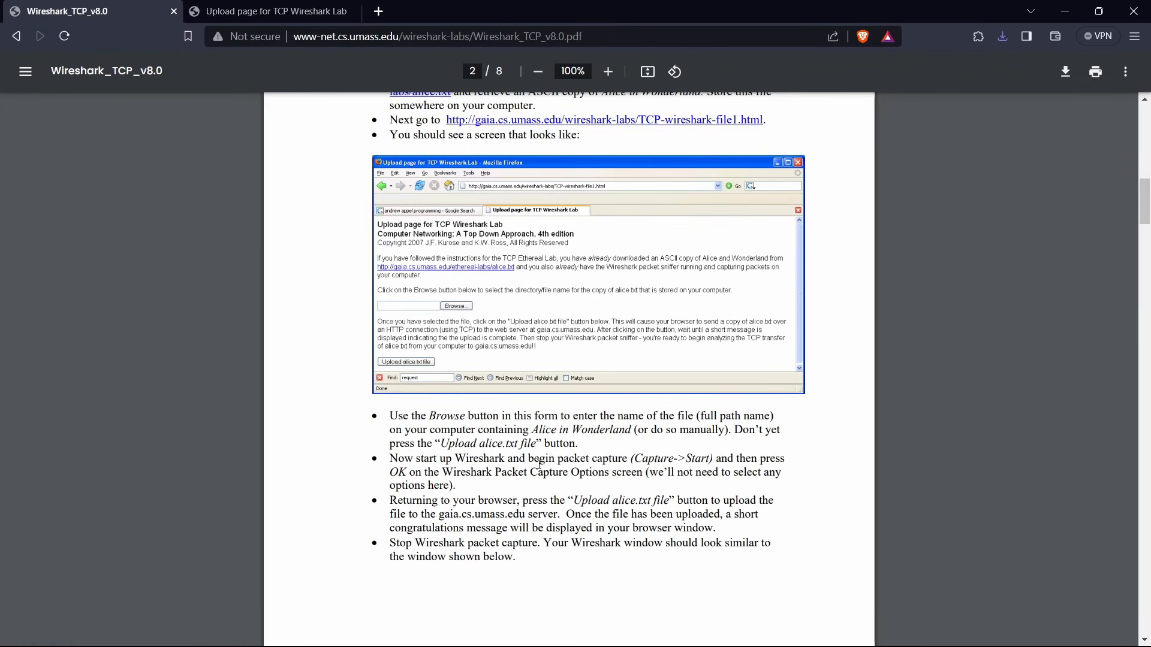
{"action": "mouse_move", "coordinate": [813, 628]}
{"action": "left_click", "coordinate": [446, 629]}
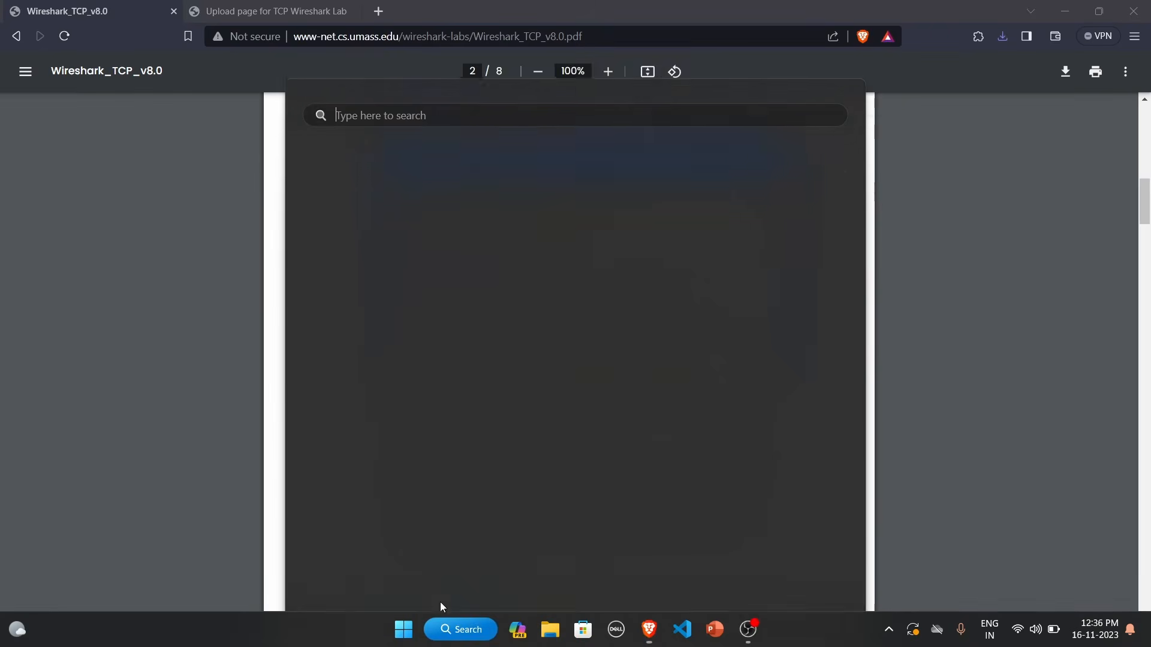
{"action": "left_click", "coordinate": [383, 157]}
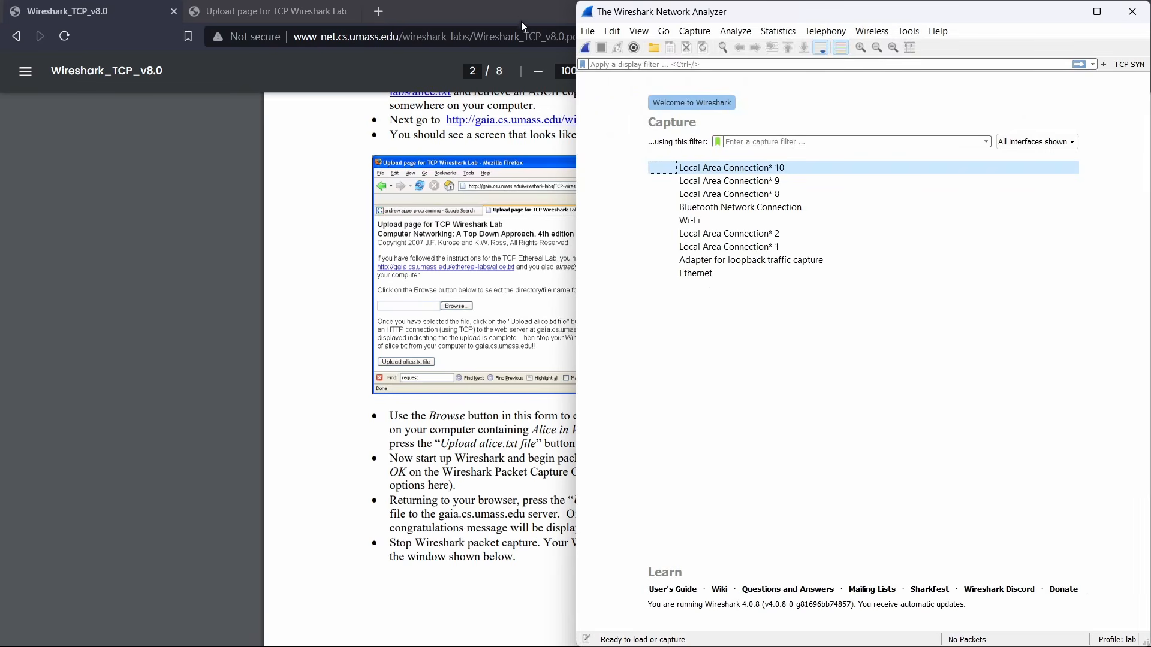
Tile the browser beside the Wireshark window and start a packet capture on the Wi-Fi interface
{"action": "left_click_drag", "start_coordinate": [522, 26], "coordinate": [433, 31]}
{"action": "left_click", "coordinate": [865, 247]}
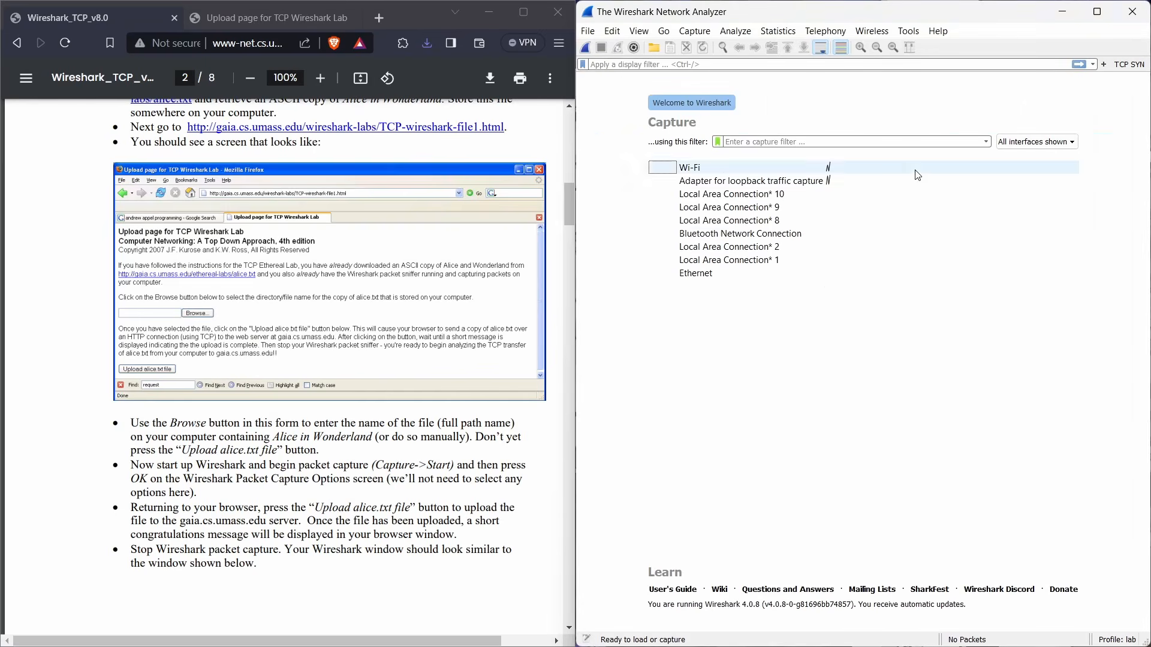
{"action": "double_click", "coordinate": [688, 170]}
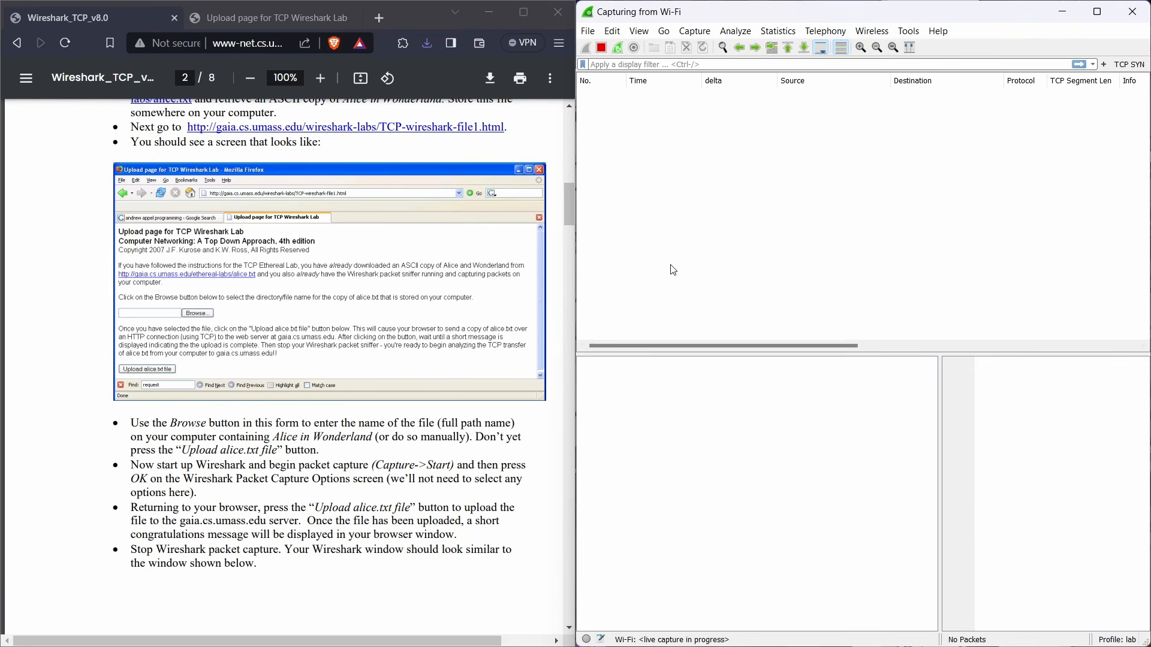
Upload alice.txt from the lab's upload page to gaia.cs.umass.edu, sending the form despite the insecure connection
{"action": "left_click", "coordinate": [270, 12]}
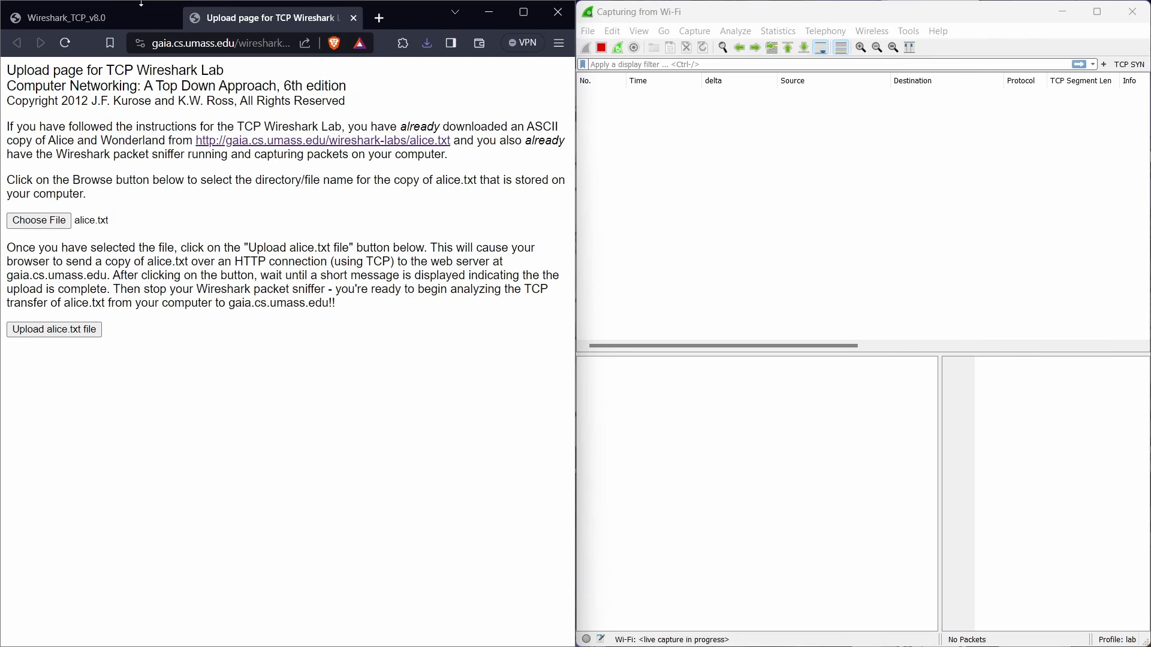
{"action": "left_click", "coordinate": [142, 5]}
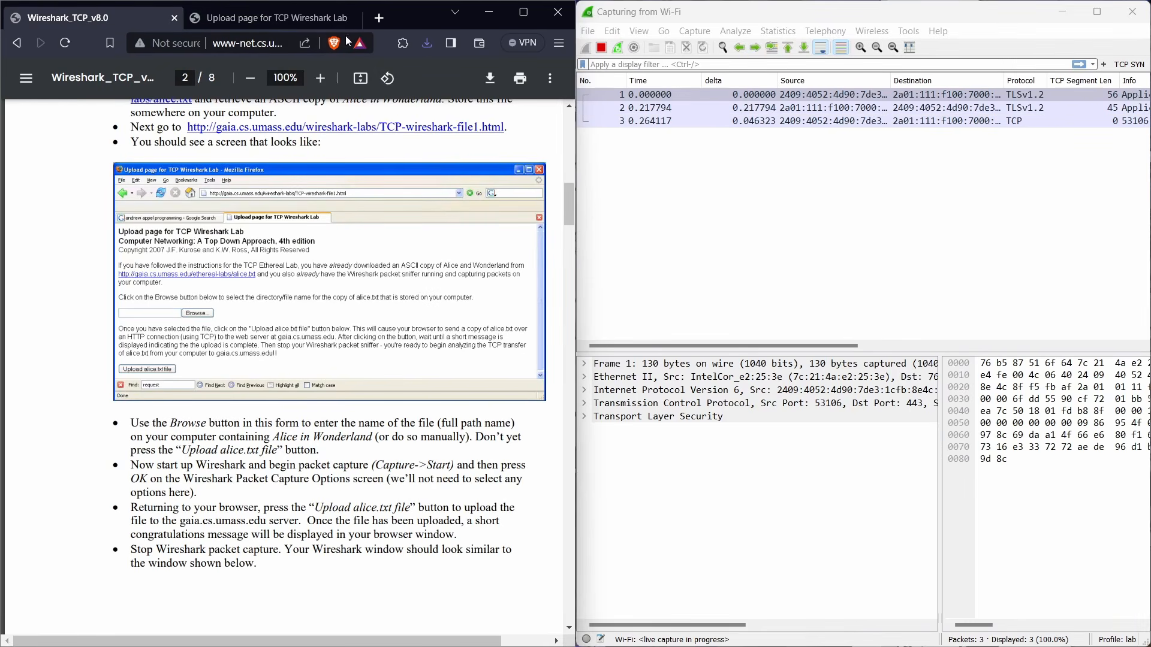
{"action": "left_click", "coordinate": [270, 18]}
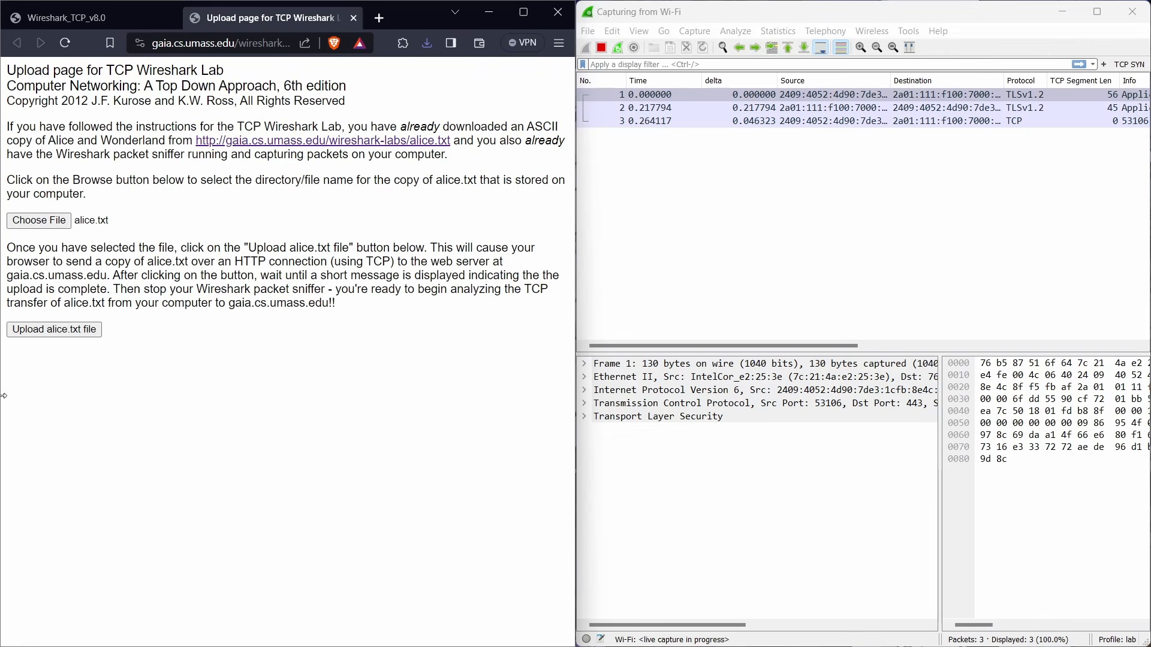
{"action": "left_click", "coordinate": [53, 330]}
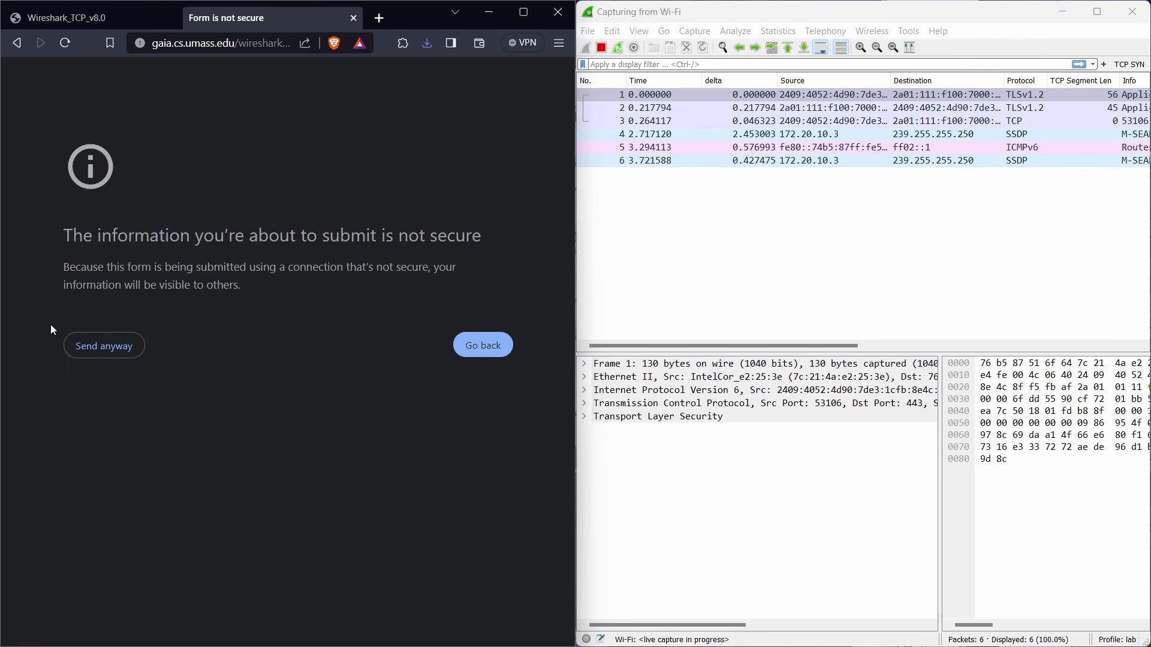
{"action": "left_click", "coordinate": [120, 350]}
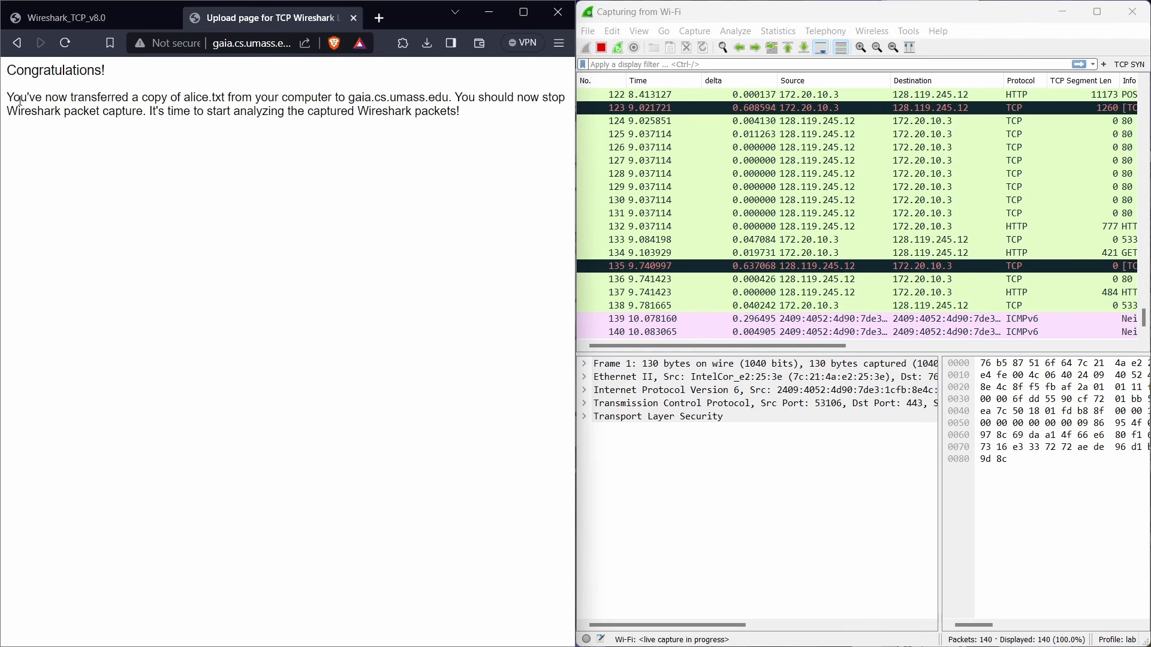
Read through the message on the upload result page and stop the Wi-Fi packet capture in Wireshark
{"action": "left_click_drag", "start_coordinate": [11, 70], "coordinate": [173, 98]}
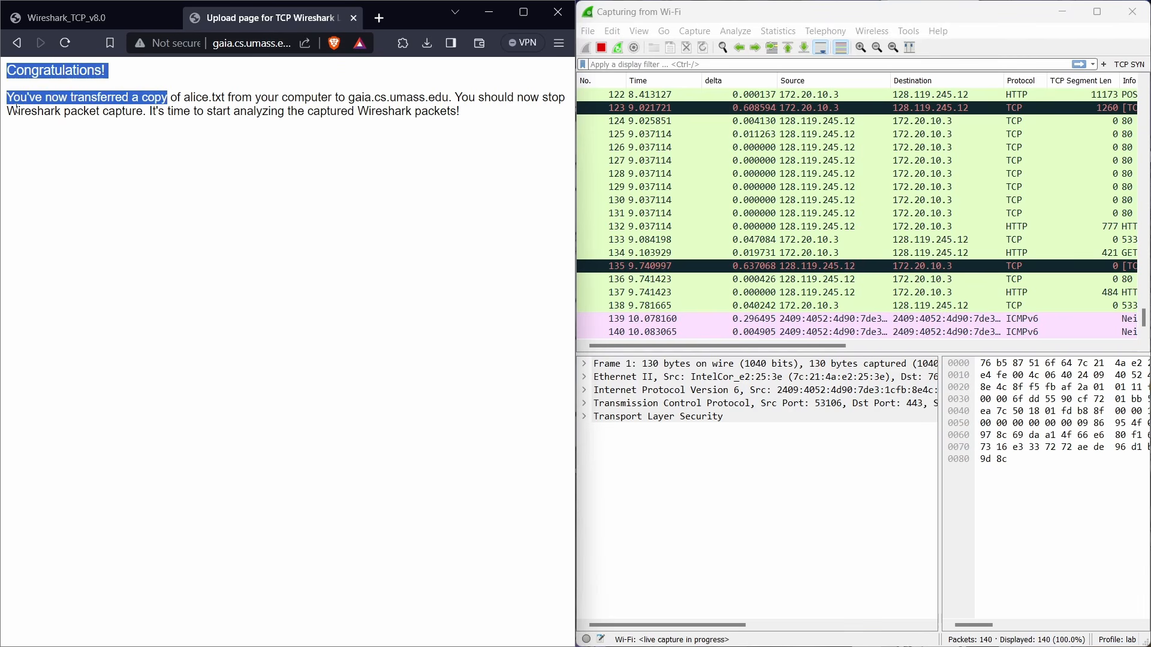
{"action": "left_click_drag", "start_coordinate": [7, 111], "coordinate": [461, 128]}
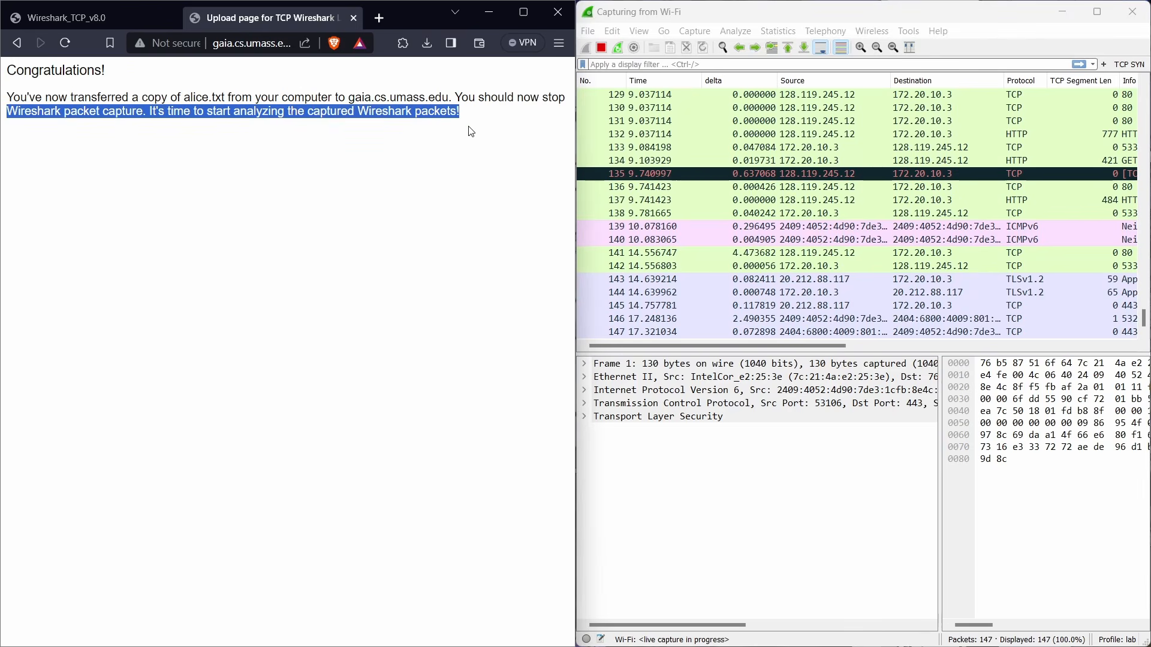
{"action": "left_click", "coordinate": [365, 114]}
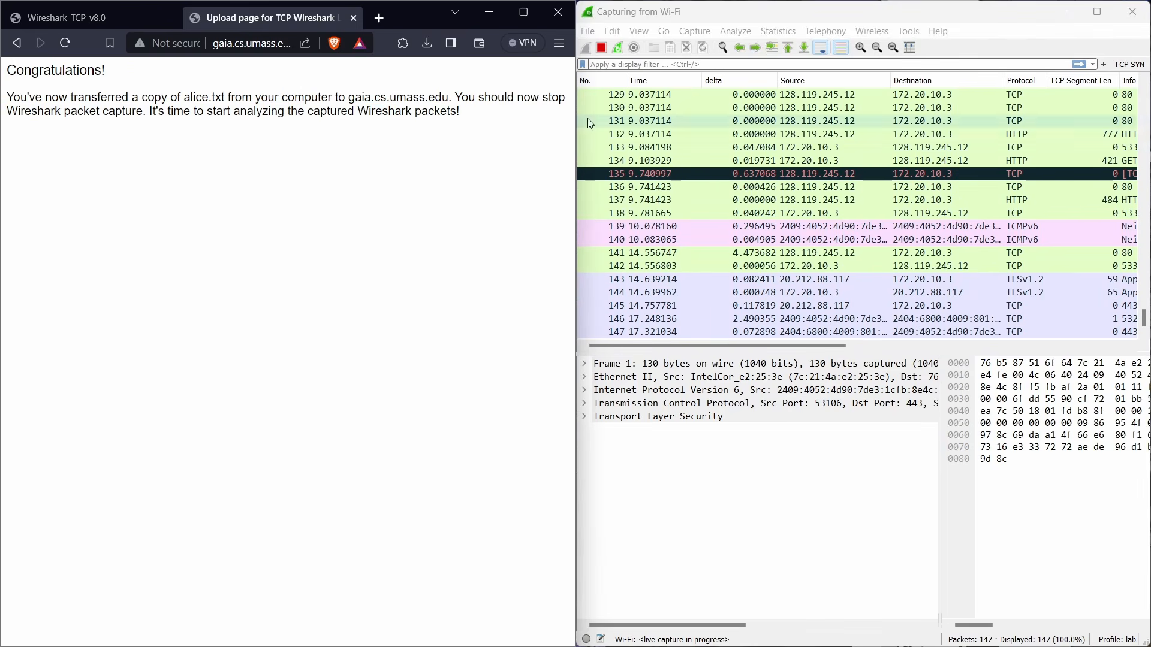
{"action": "left_click", "coordinate": [602, 48]}
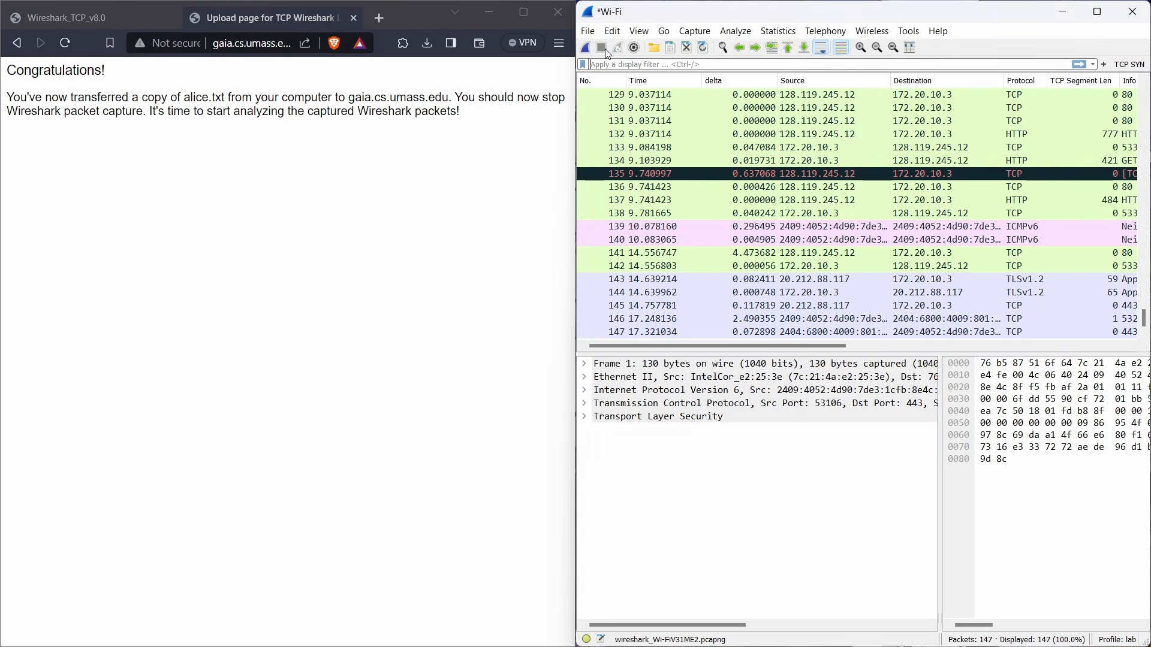
Consult the lab's "A first look at the captured trace" section and apply the display filter tcp to the captured packets
{"action": "left_click", "coordinate": [57, 22]}
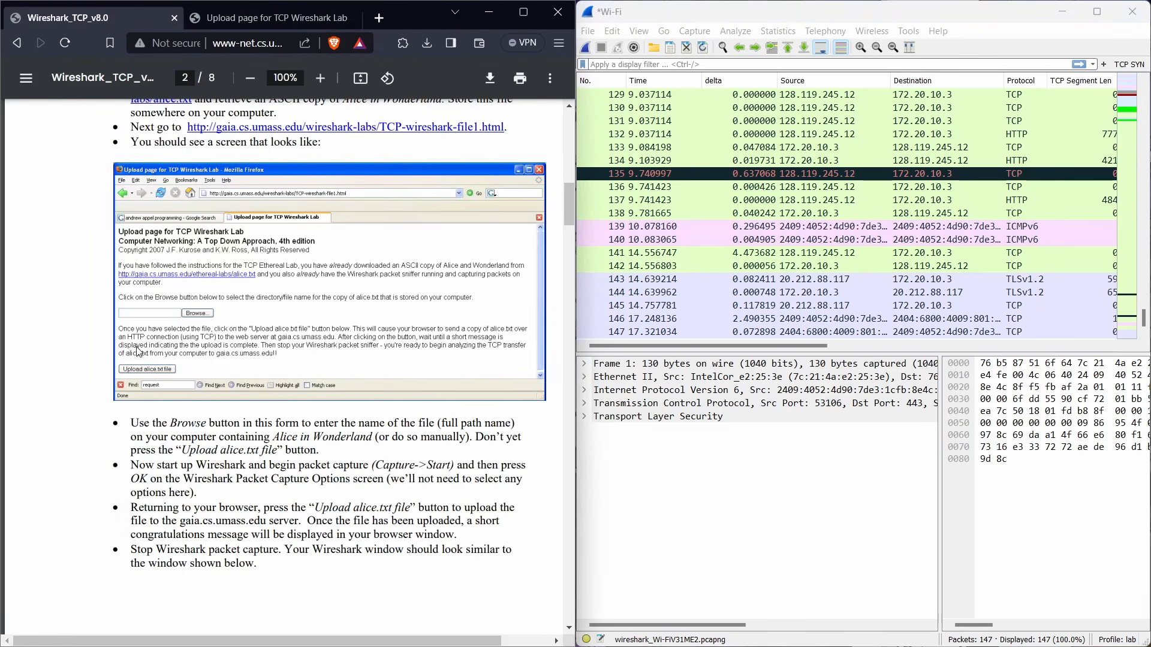
{"action": "scroll", "coordinate": [284, 341], "scroll_direction": "down", "scroll_amount": 7}
{"action": "scroll", "coordinate": [284, 341], "scroll_direction": "down", "scroll_amount": 6}
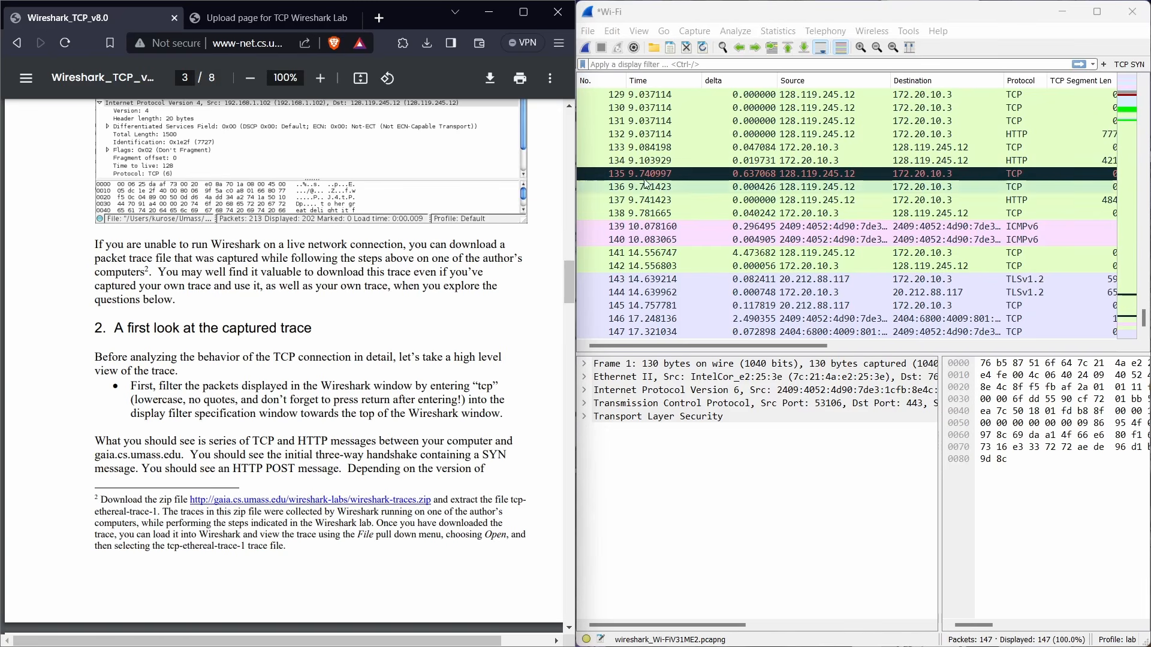
{"action": "left_click", "coordinate": [640, 64]}
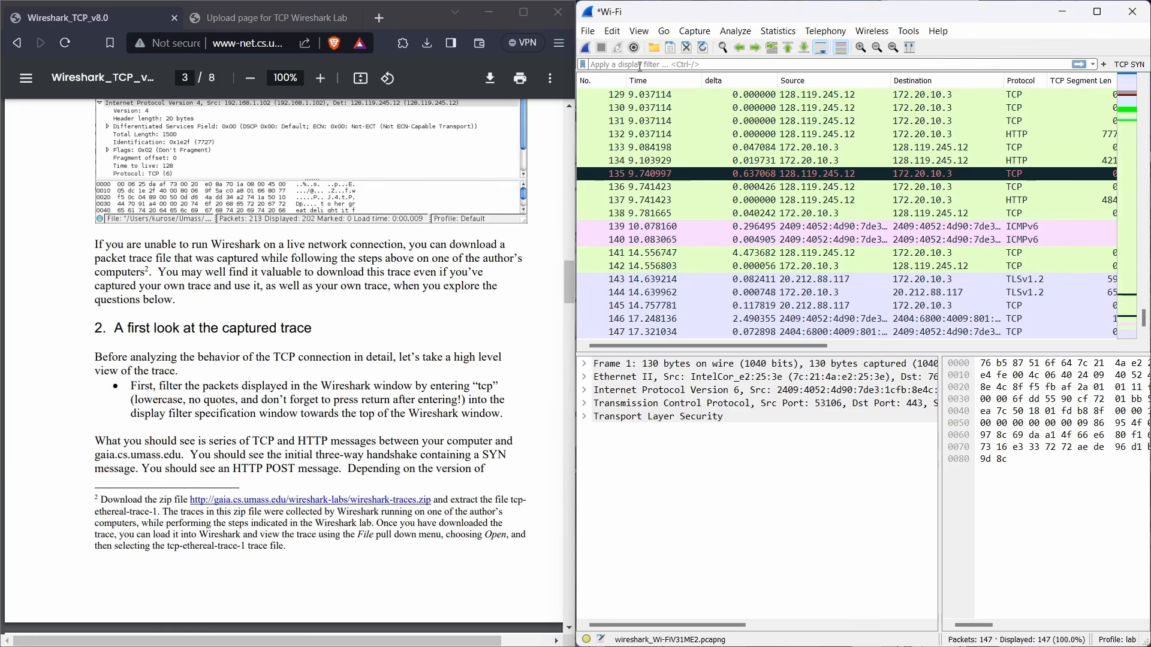
{"action": "type", "text": "tc"}
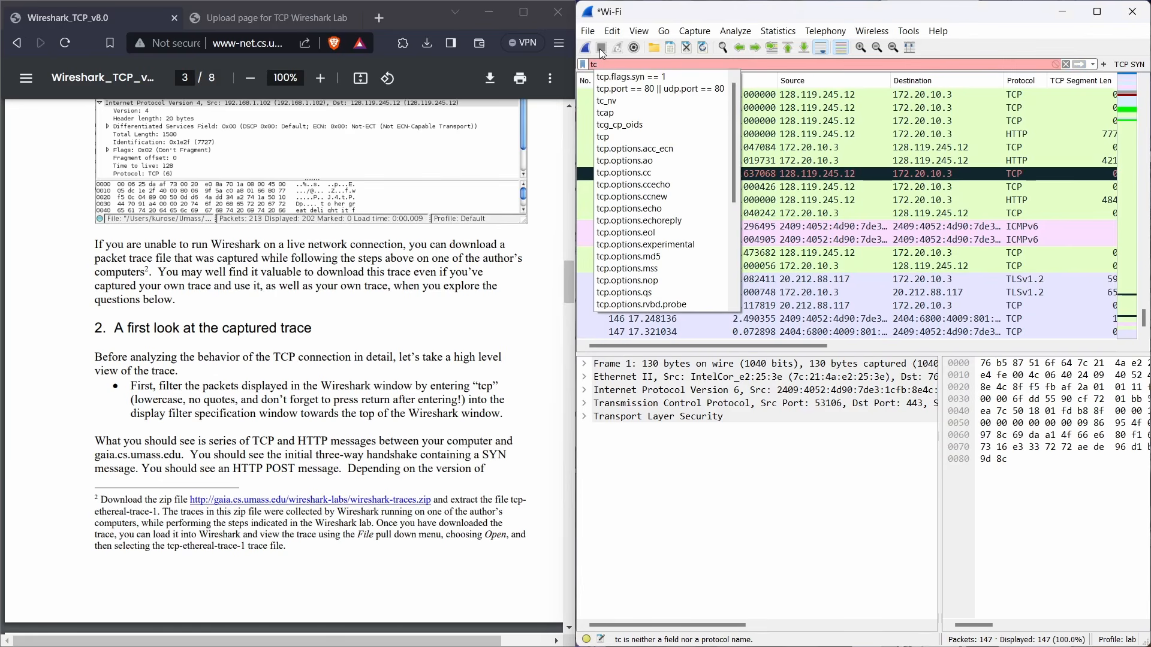
{"action": "type", "text": "p"}
{"action": "key", "text": "Return"}
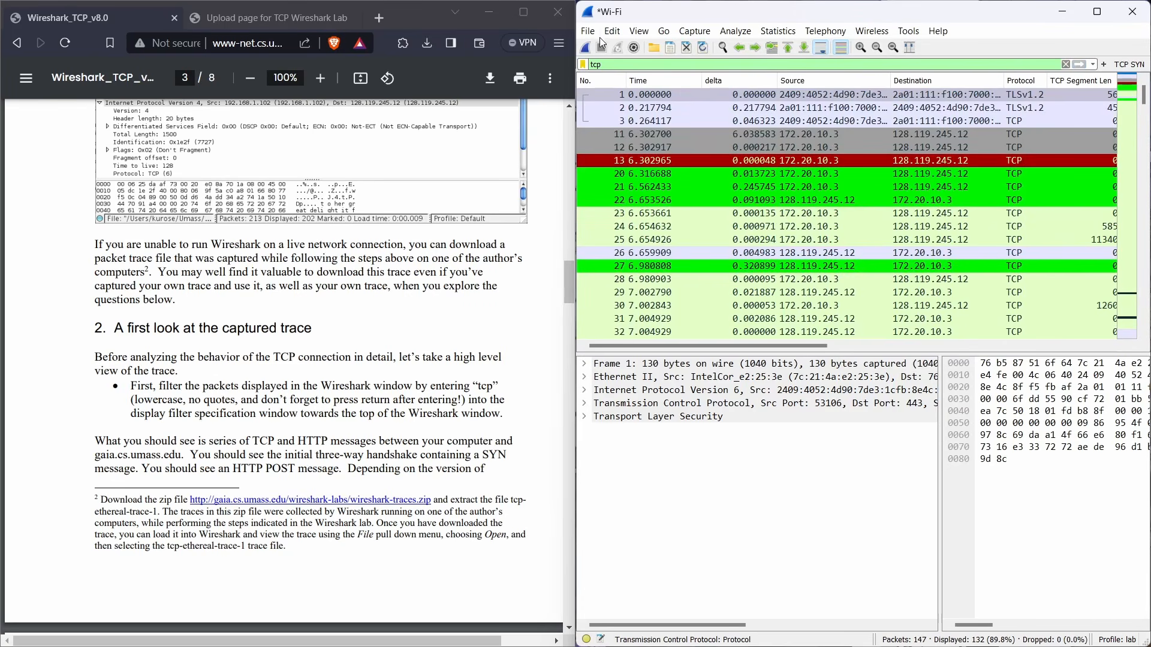
Browse the filtered TCP packets to the end of the list and read the lab's notes and questions on page 4
{"action": "scroll", "coordinate": [654, 324], "scroll_direction": "down", "scroll_amount": 15}
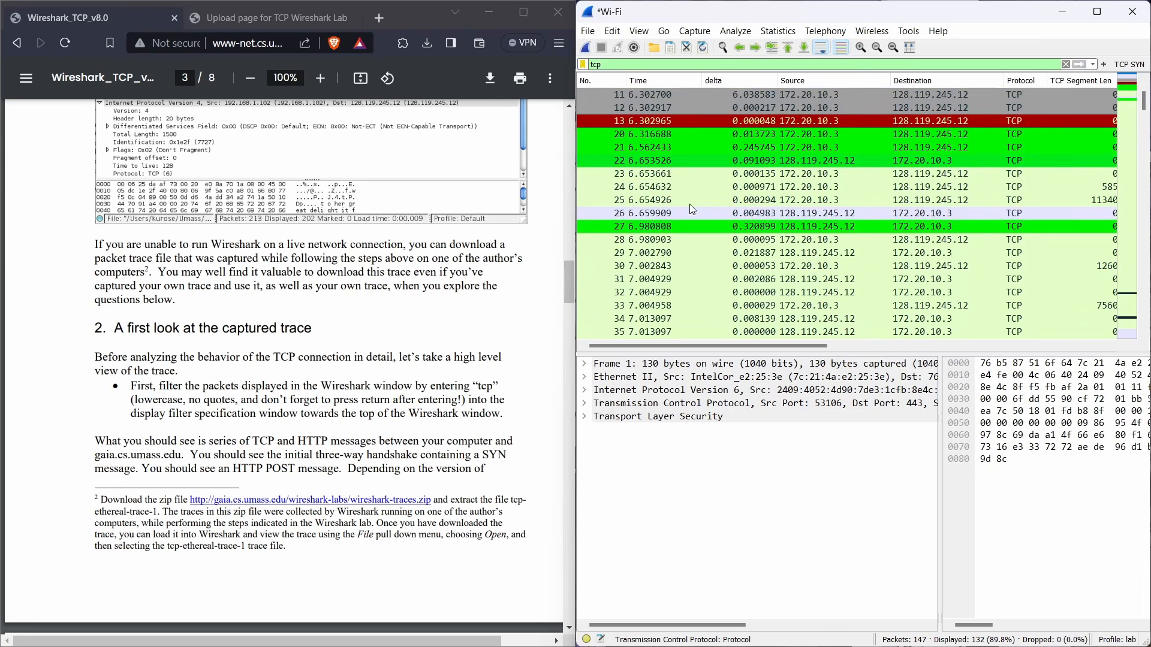
{"action": "scroll", "coordinate": [696, 211], "scroll_direction": "down", "scroll_amount": 19}
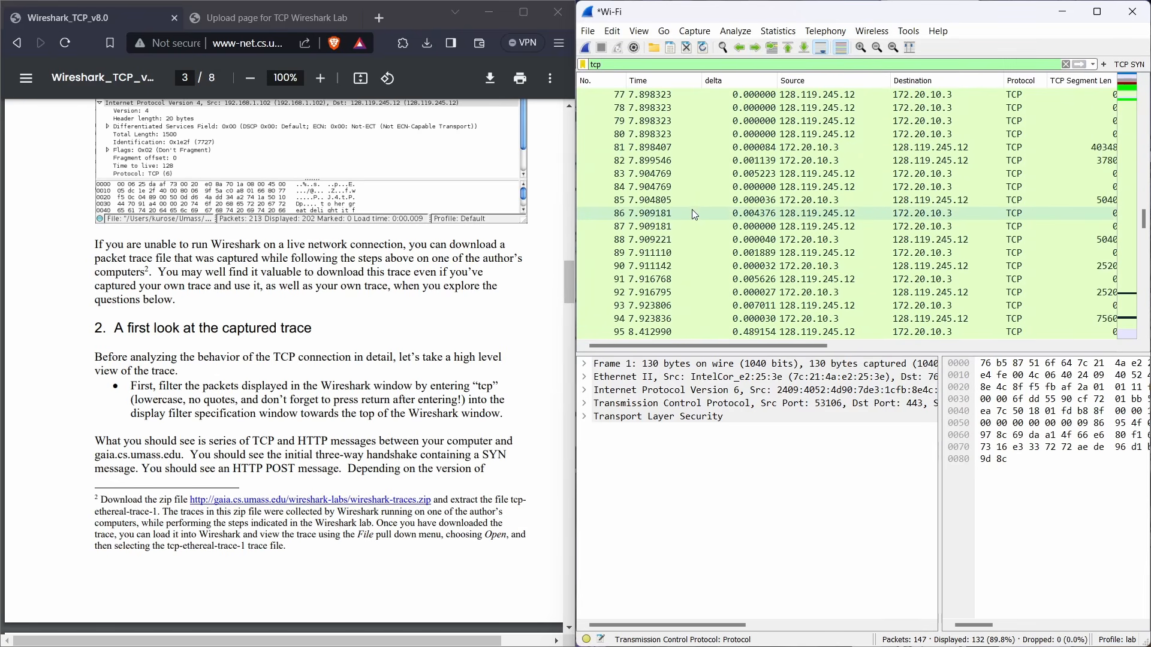
{"action": "scroll", "coordinate": [698, 223], "scroll_direction": "down", "scroll_amount": 3}
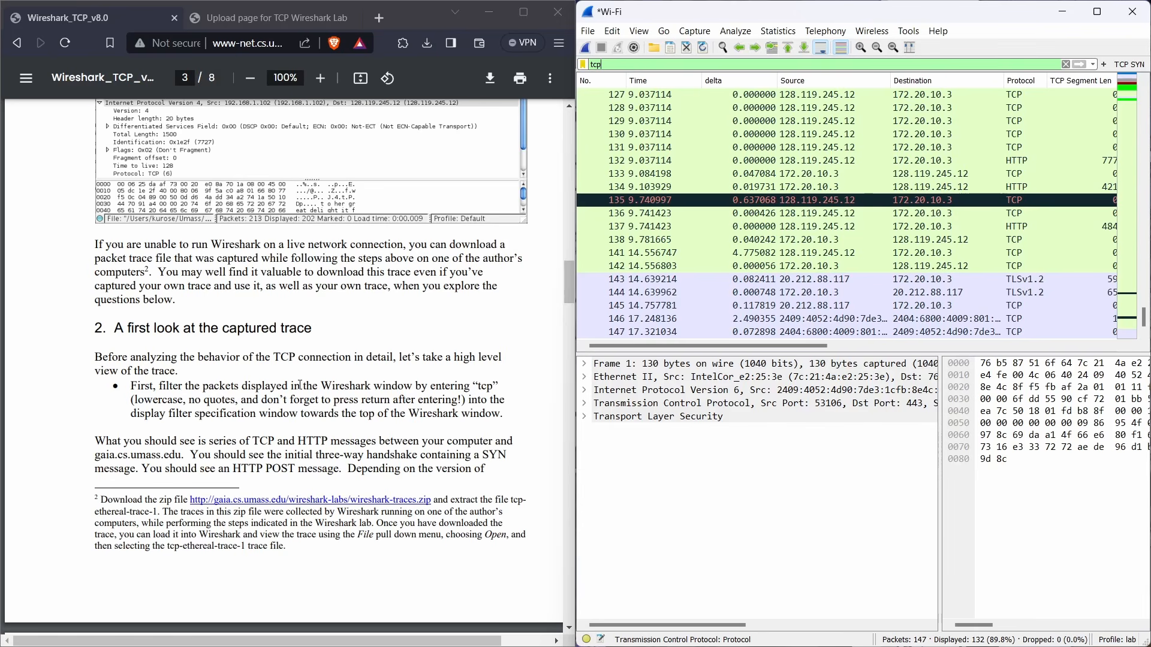
{"action": "scroll", "coordinate": [337, 382], "scroll_direction": "down", "scroll_amount": 6}
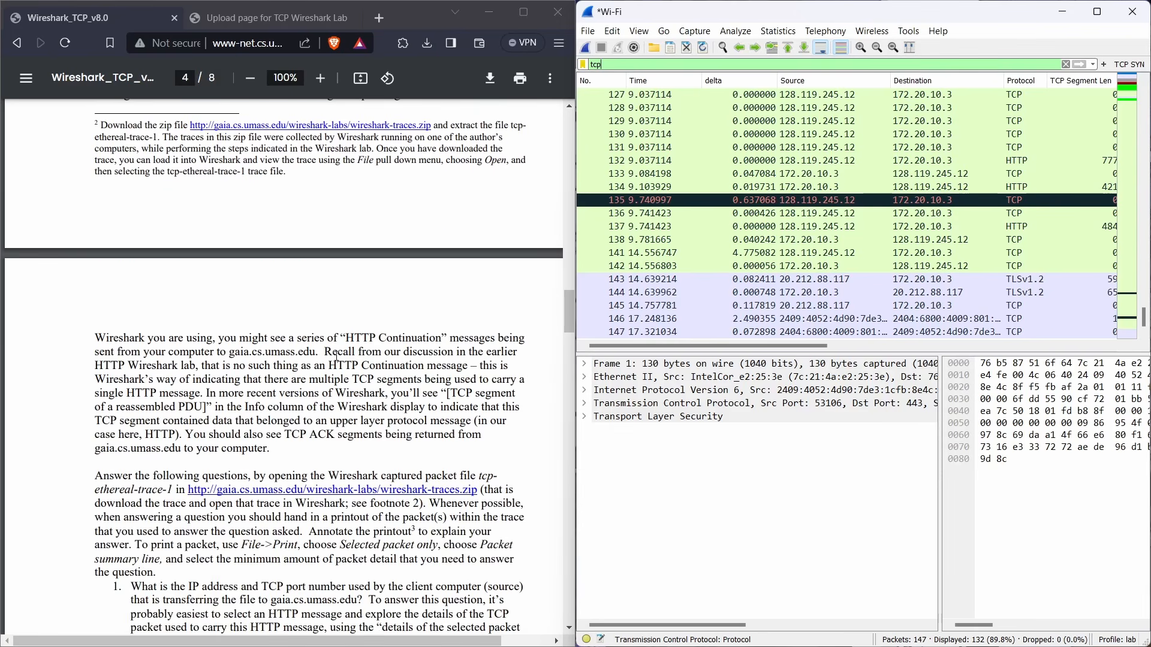
Read lab questions 1 to 3 on page 4 and look over the HTTP packets in the capture
{"action": "scroll", "coordinate": [335, 354], "scroll_direction": "down", "scroll_amount": 5}
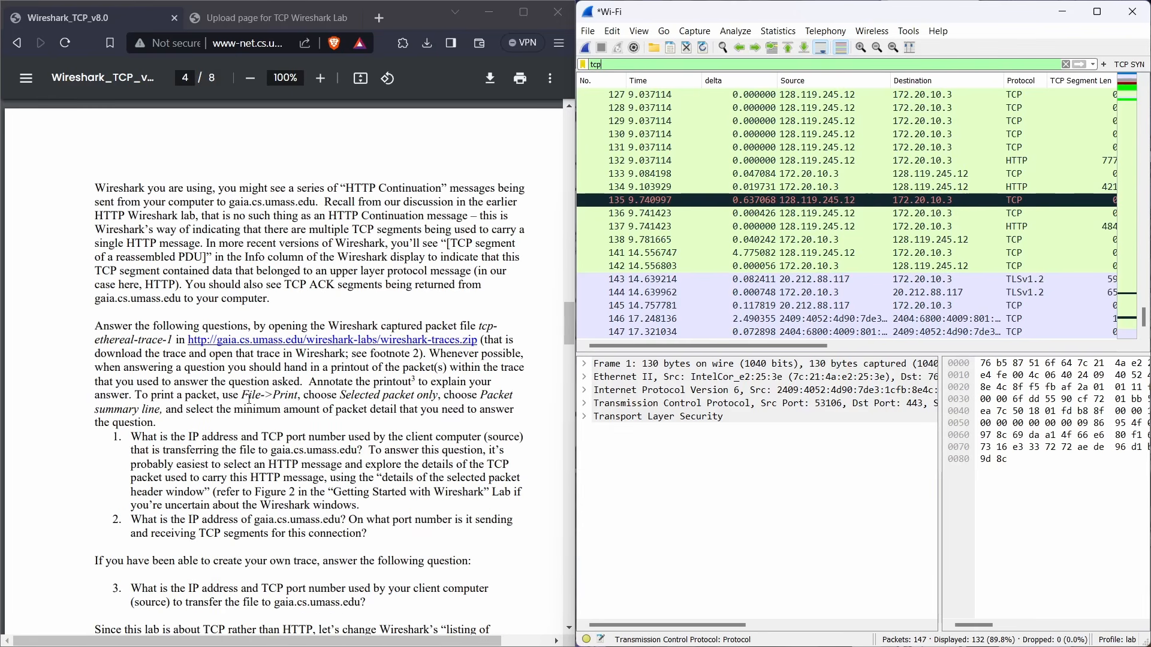
{"action": "scroll", "coordinate": [249, 399], "scroll_direction": "down", "scroll_amount": 2}
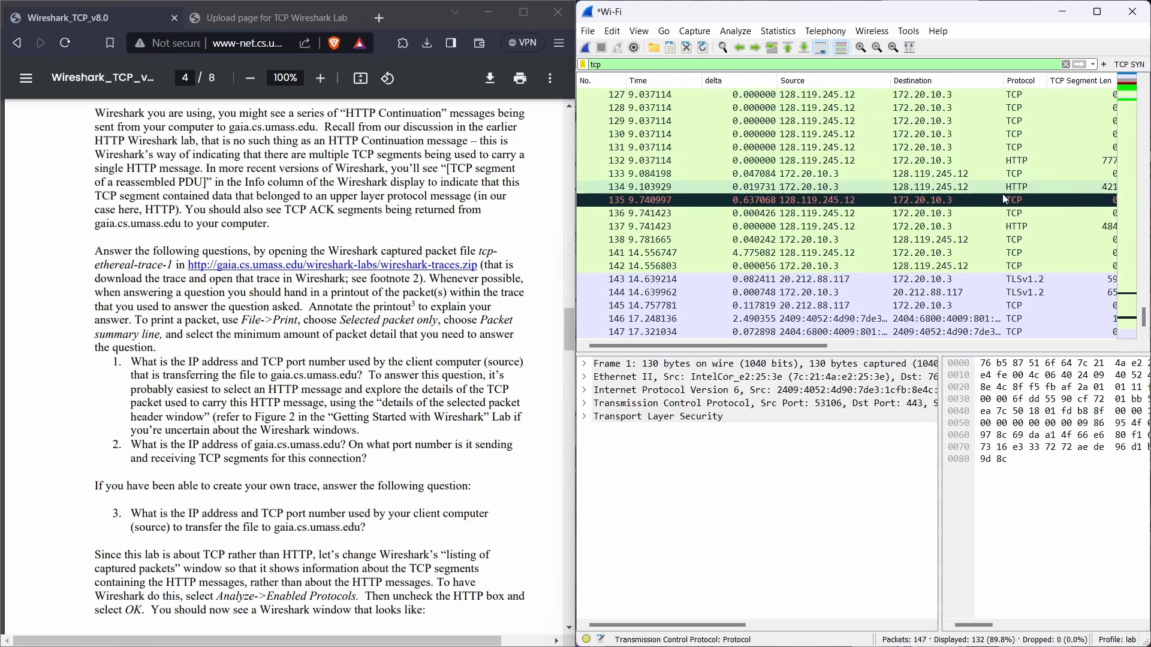
{"action": "scroll", "coordinate": [979, 147], "scroll_direction": "up", "scroll_amount": 5}
{"action": "scroll", "coordinate": [979, 146], "scroll_direction": "down", "scroll_amount": 5}
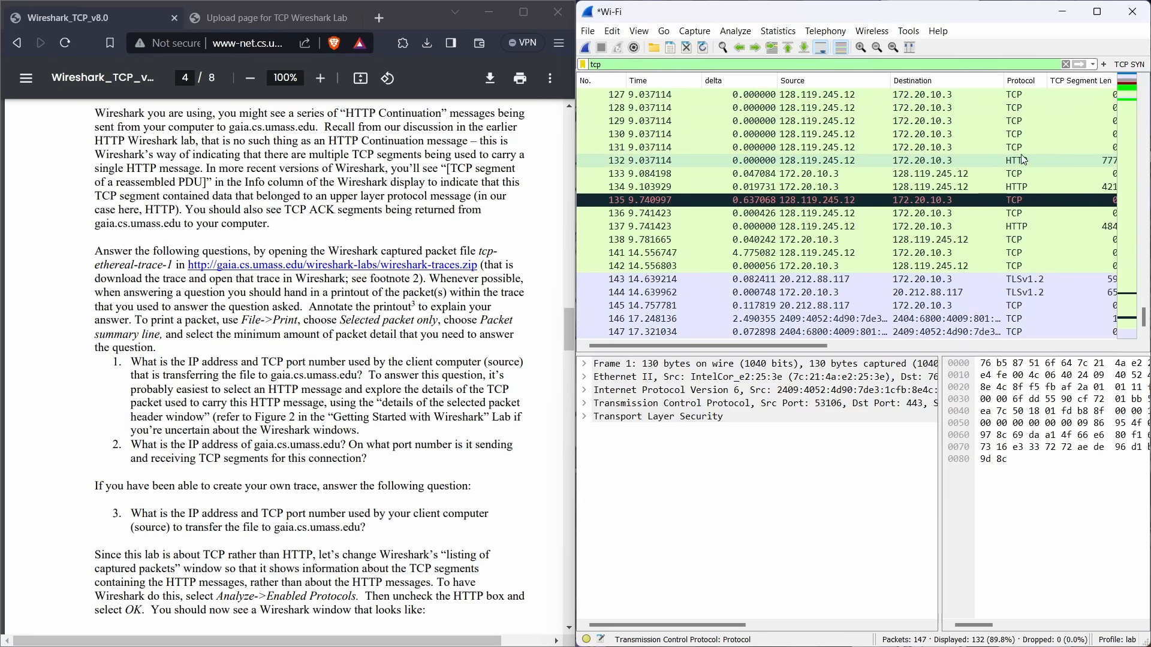
Sort the captured packets by protocol and bring the HTTP packets and their Info details into view
{"action": "left_click", "coordinate": [1022, 81]}
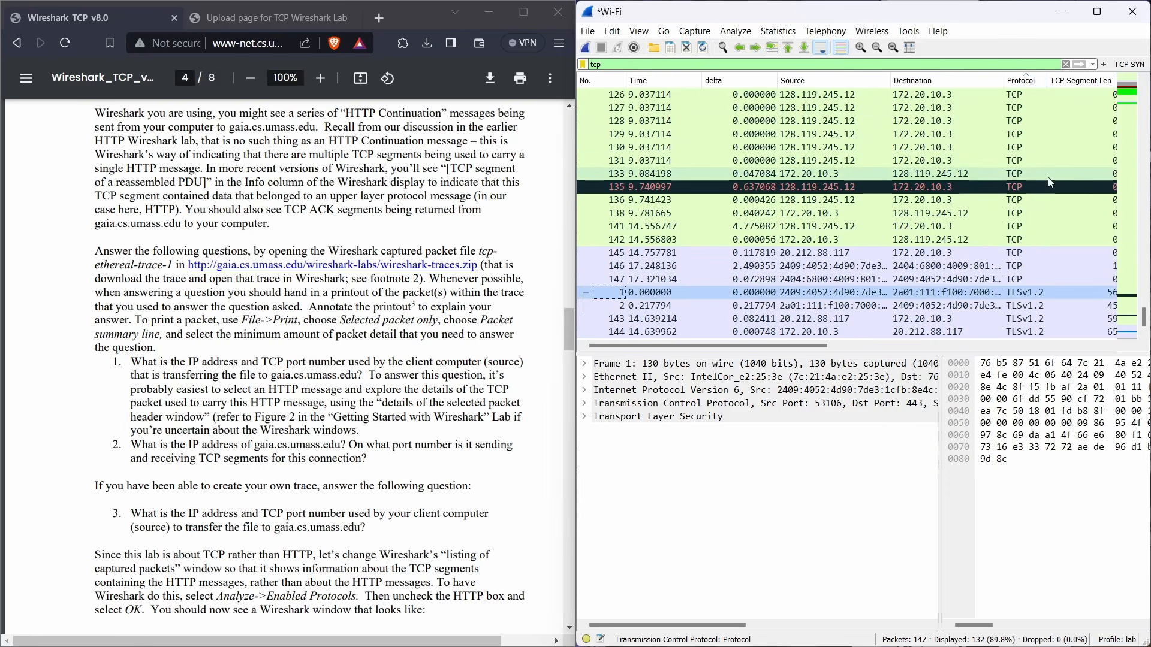
{"action": "left_click_drag", "start_coordinate": [1145, 322], "coordinate": [1132, 87]}
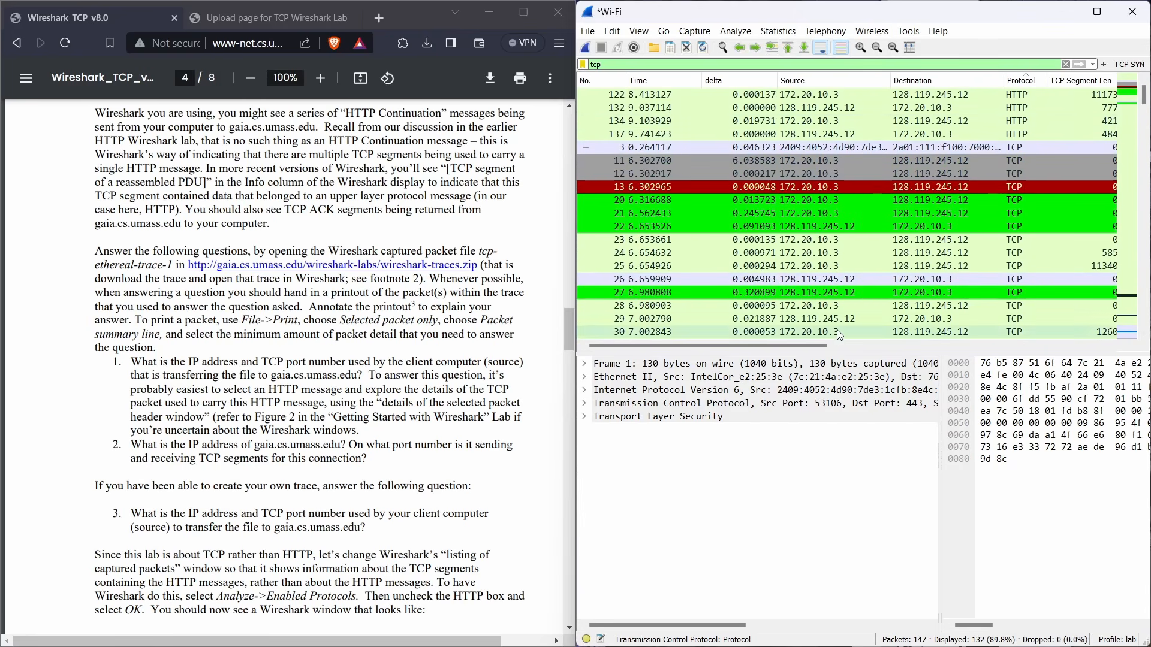
{"action": "left_click_drag", "start_coordinate": [818, 348], "coordinate": [969, 355]}
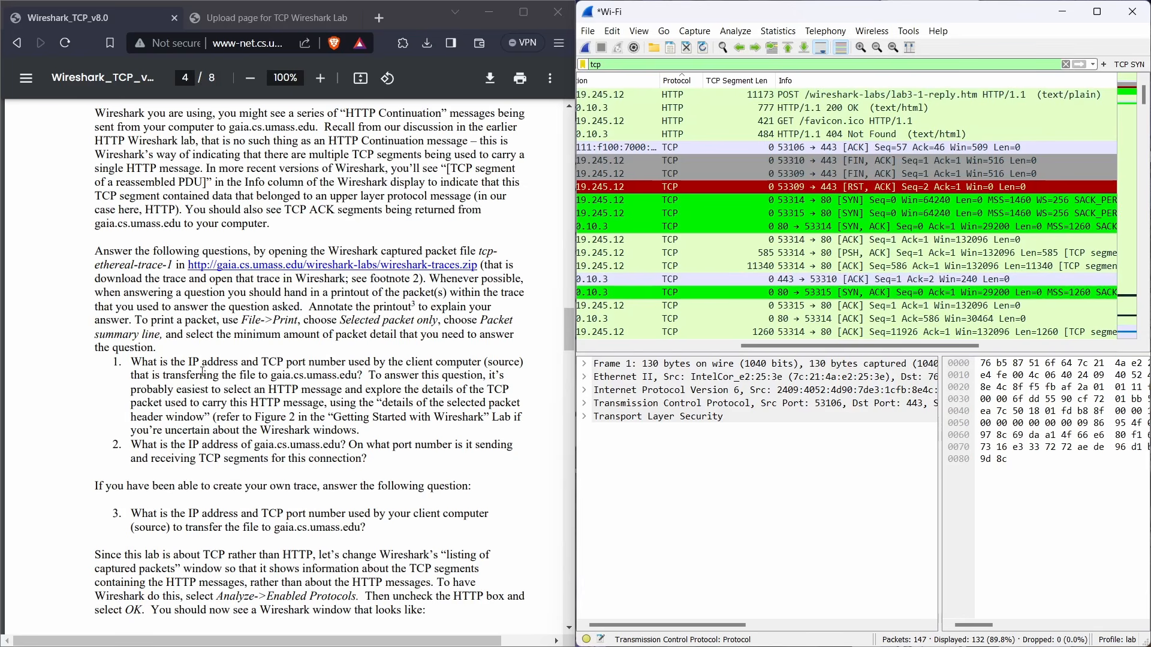
Reread questions 1 and 2 and inspect the TCP header details of the HTTP/1.1 200 OK packet for addresses and ports
{"action": "left_click_drag", "start_coordinate": [188, 362], "coordinate": [250, 361]}
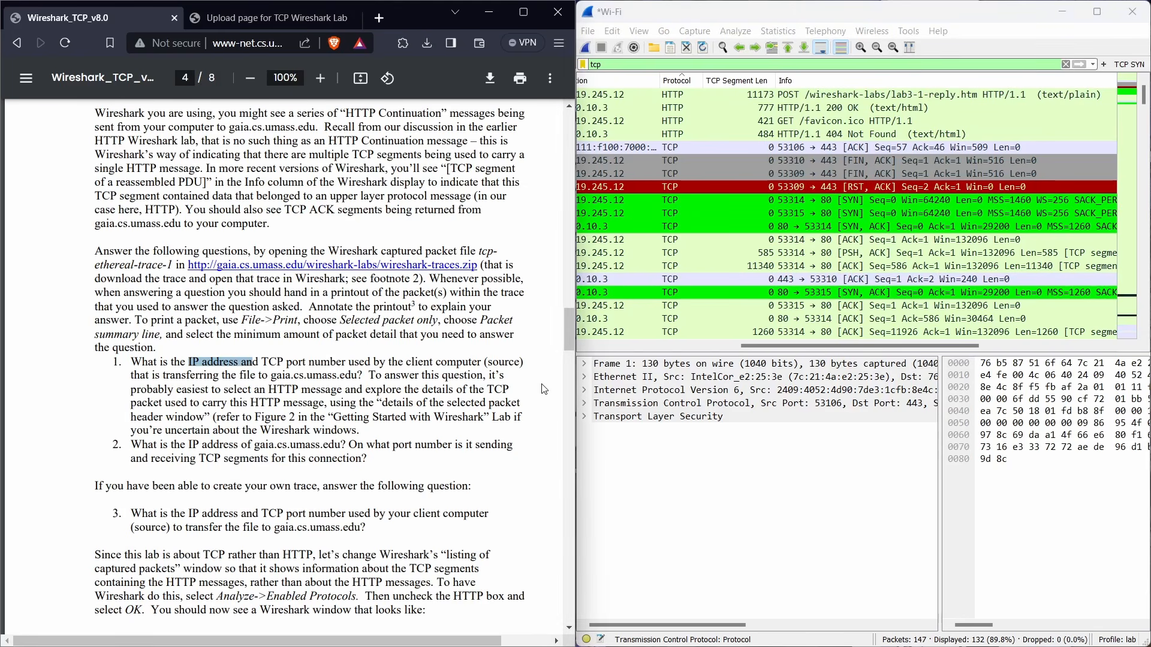
{"action": "left_click_drag", "start_coordinate": [464, 359], "coordinate": [468, 359]}
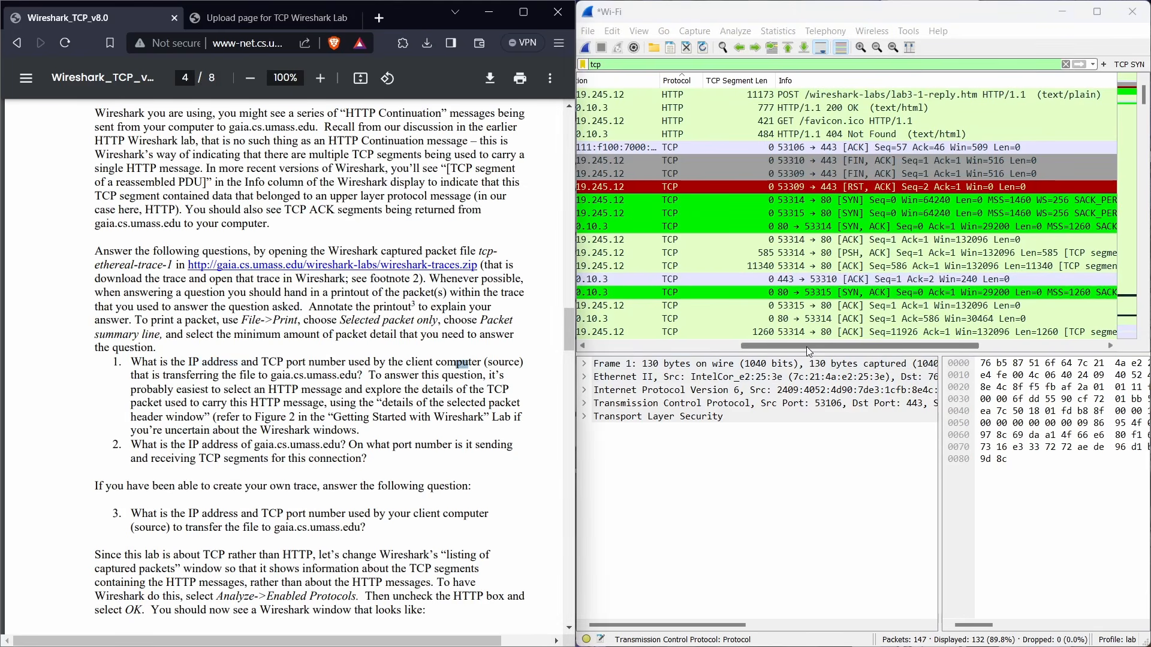
{"action": "left_click_drag", "start_coordinate": [807, 347], "coordinate": [711, 360]}
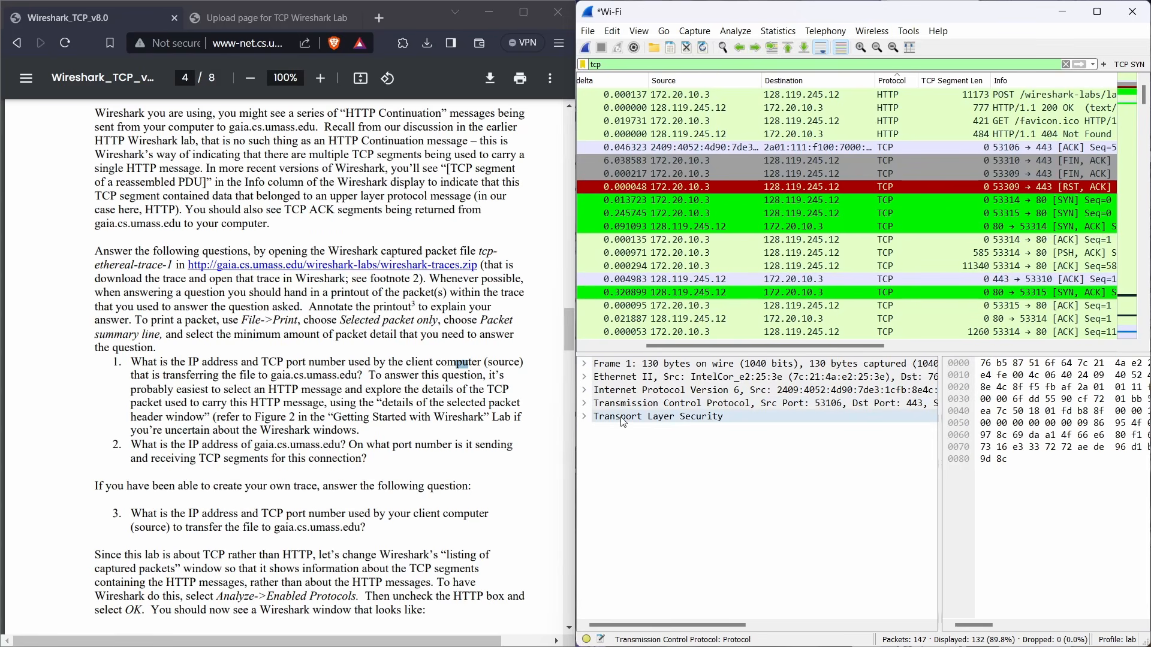
{"action": "left_click", "coordinate": [584, 406]}
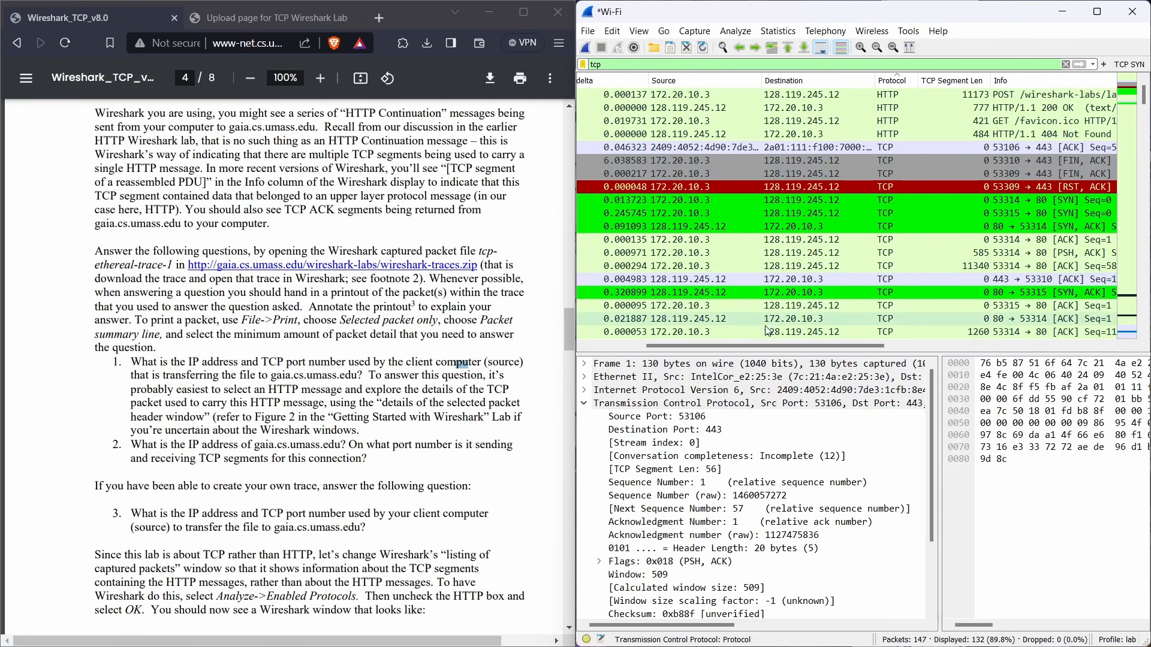
{"action": "scroll", "coordinate": [869, 240], "scroll_direction": "right", "scroll_amount": 2}
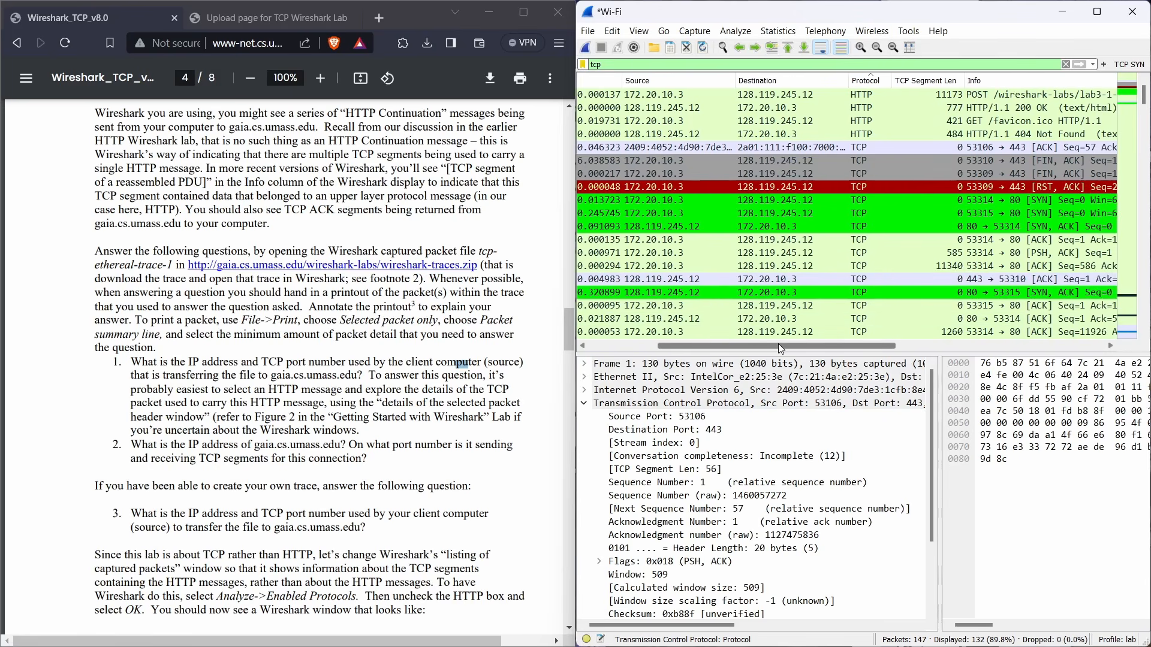
{"action": "left_click", "coordinate": [1020, 108]}
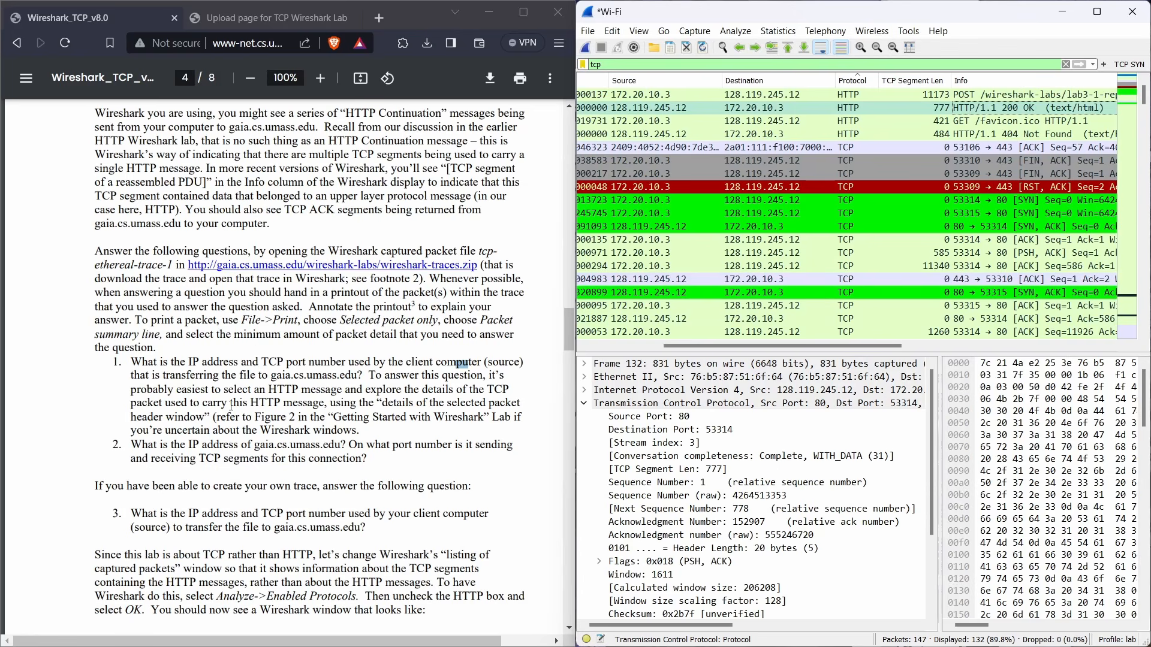
{"action": "left_click_drag", "start_coordinate": [387, 445], "coordinate": [491, 455]}
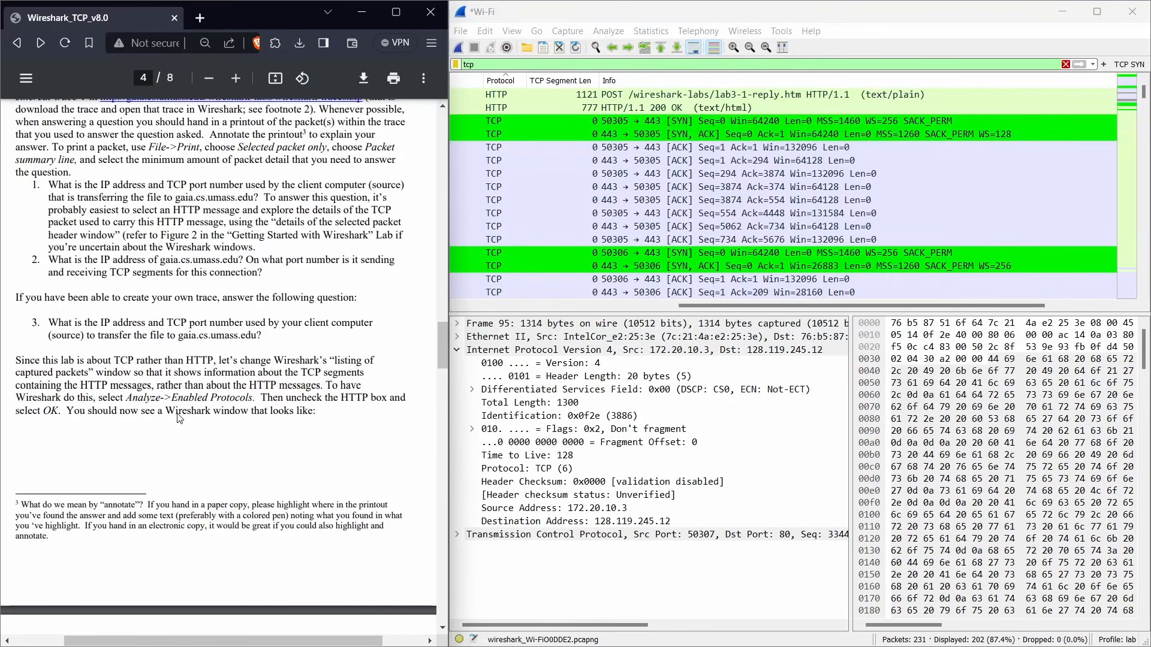
Read the TCP Basics questions and inspect the raw sequence number of the first SYN segment, from port 50305 to 443, for question 4
{"action": "scroll", "coordinate": [63, 271], "scroll_direction": "down", "scroll_amount": 10}
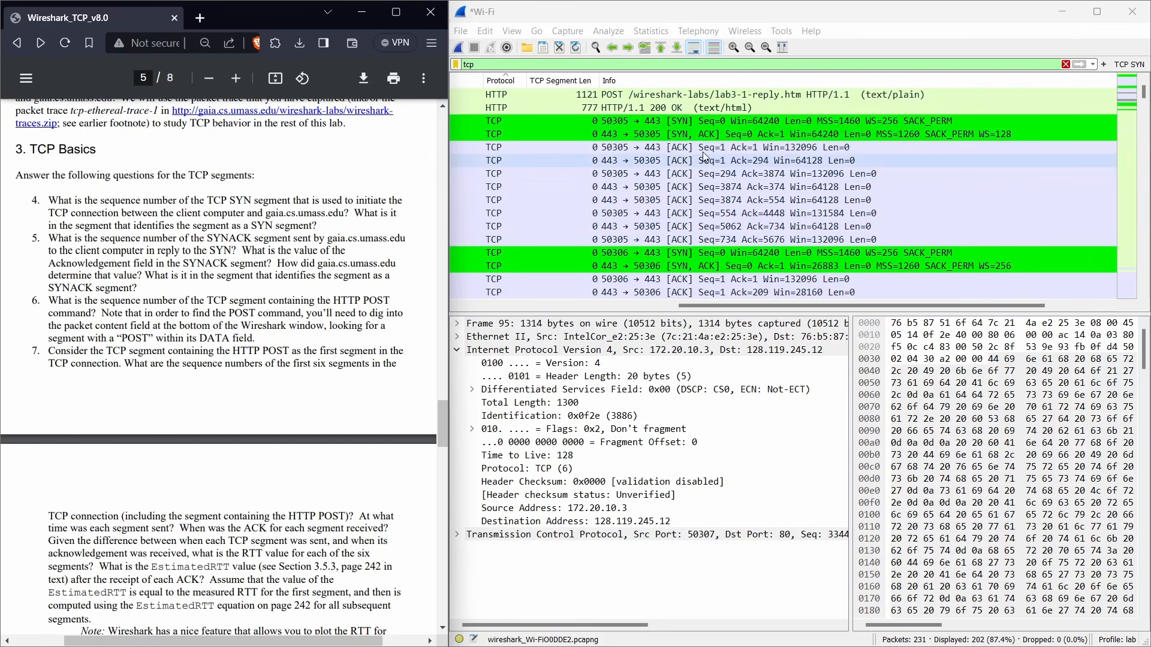
{"action": "left_click", "coordinate": [682, 124]}
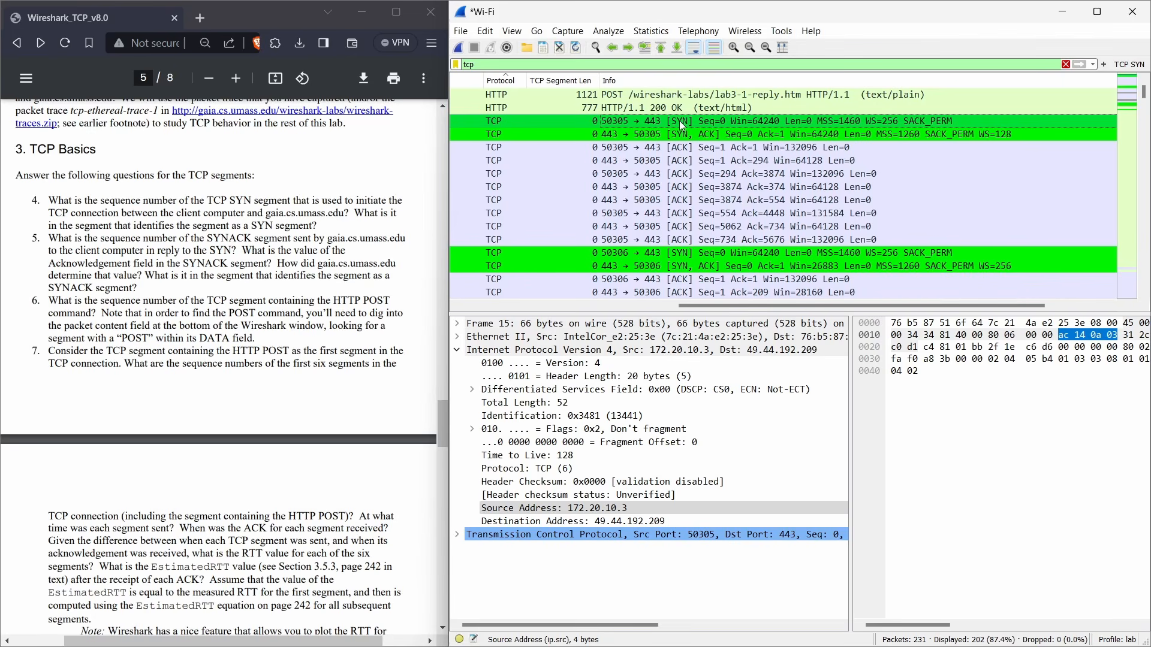
{"action": "left_click", "coordinate": [459, 351]}
{"action": "left_click", "coordinate": [458, 364]}
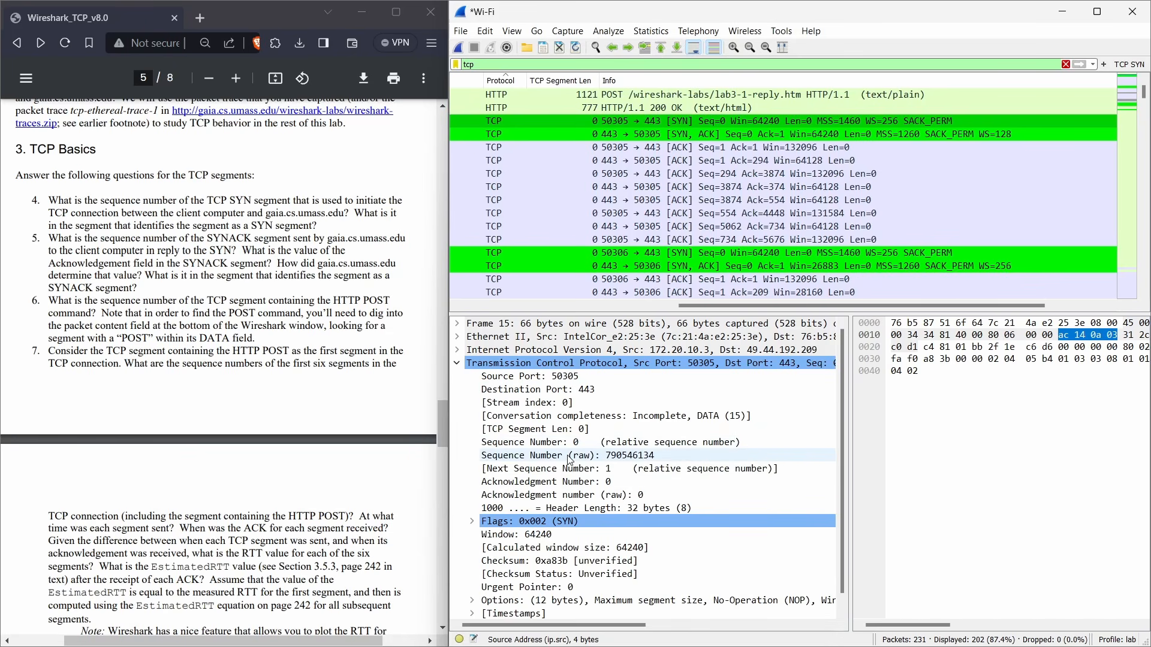
{"action": "left_click_drag", "start_coordinate": [570, 460], "coordinate": [169, 199]}
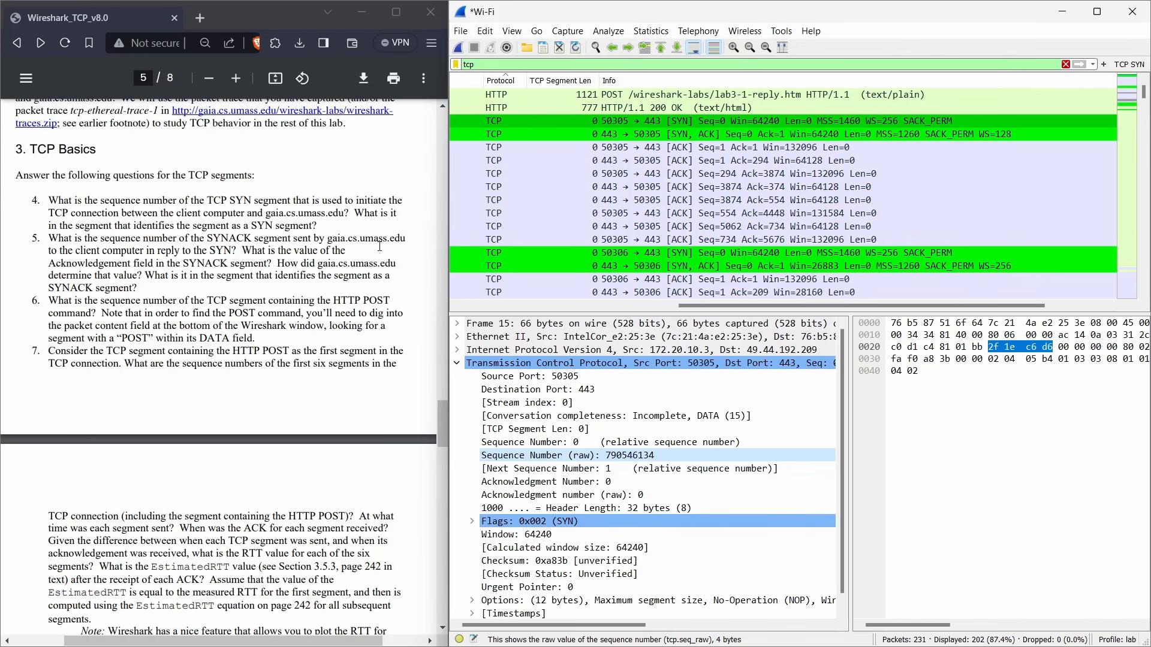
Expand the SYN segment's TCP flags and examine the Syn bit that identifies it
{"action": "scroll", "coordinate": [539, 411], "scroll_direction": "down", "scroll_amount": 1}
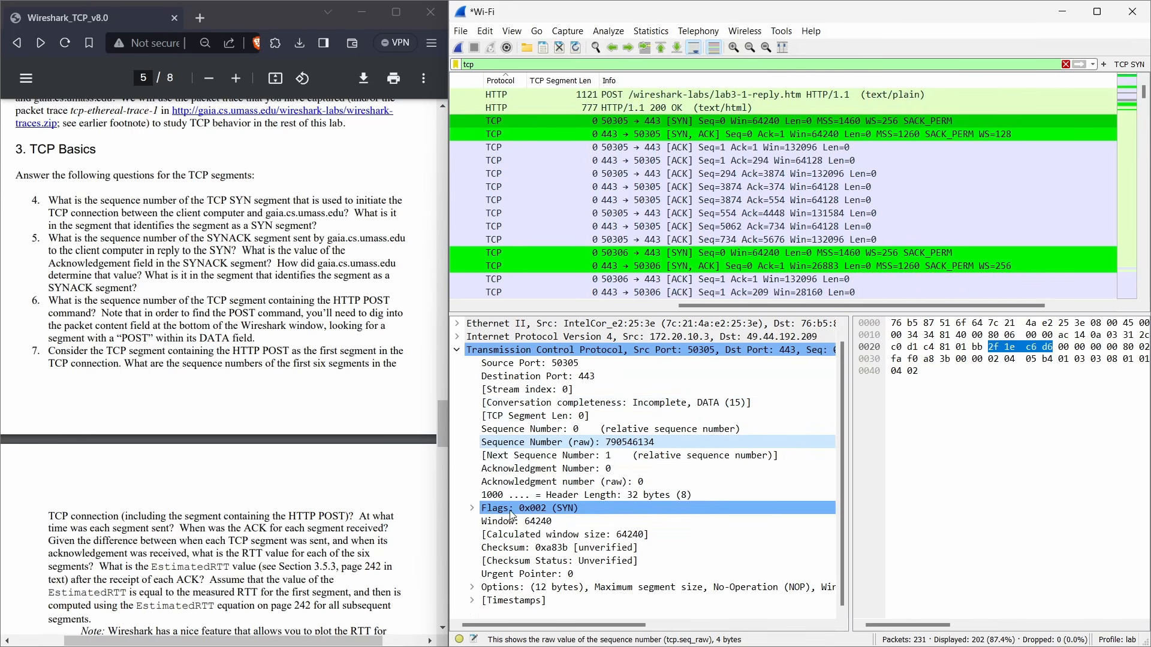
{"action": "left_click", "coordinate": [472, 508]}
{"action": "scroll", "coordinate": [539, 515], "scroll_direction": "down", "scroll_amount": 3}
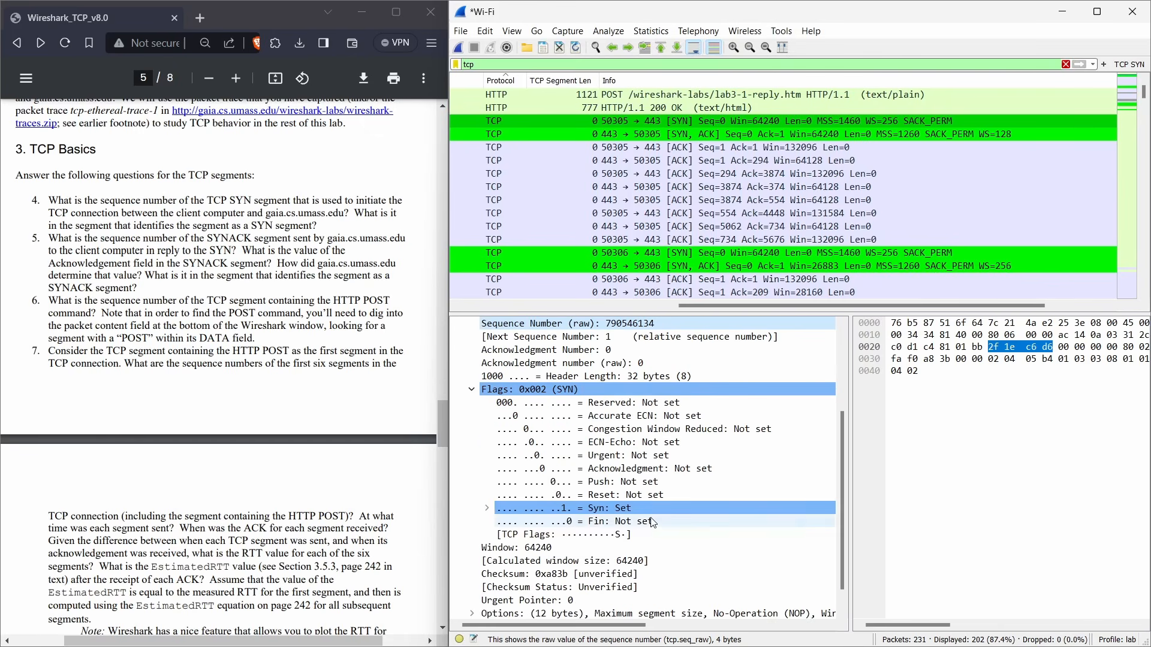
{"action": "left_click", "coordinate": [624, 509]}
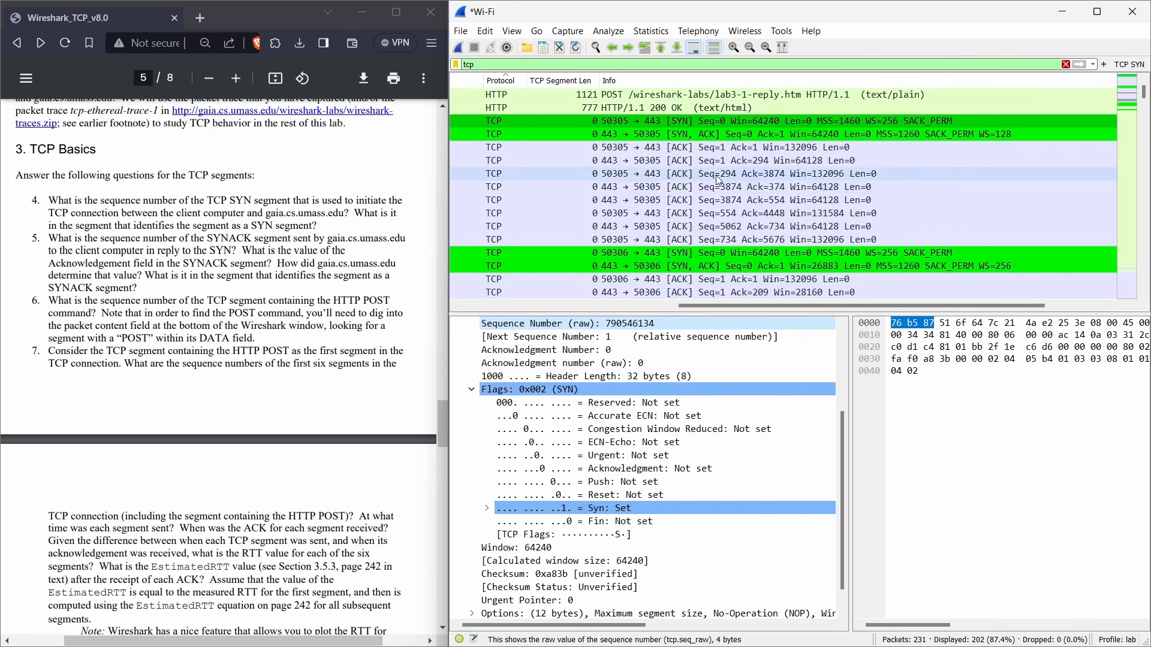
Inspect the raw sequence and acknowledgment numbers of the SYN, ACK reply to port 50305 for question 5, dismissing the chat notification
{"action": "left_click", "coordinate": [664, 137]}
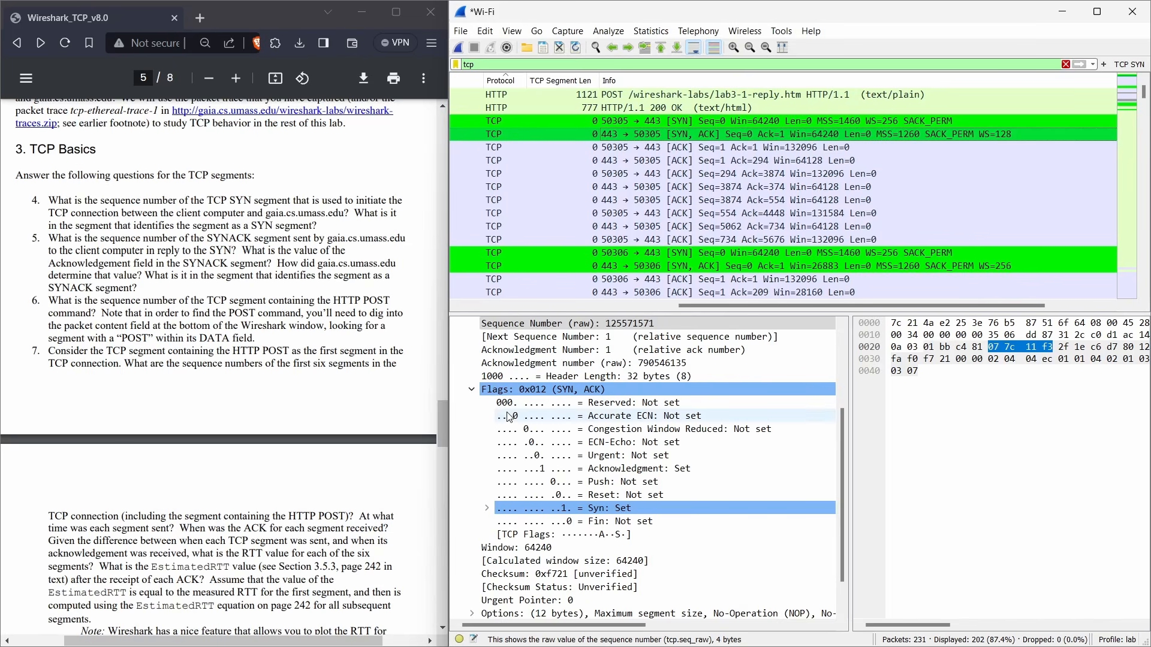
{"action": "left_click", "coordinate": [472, 389]}
{"action": "scroll", "coordinate": [576, 491], "scroll_direction": "up", "scroll_amount": 1}
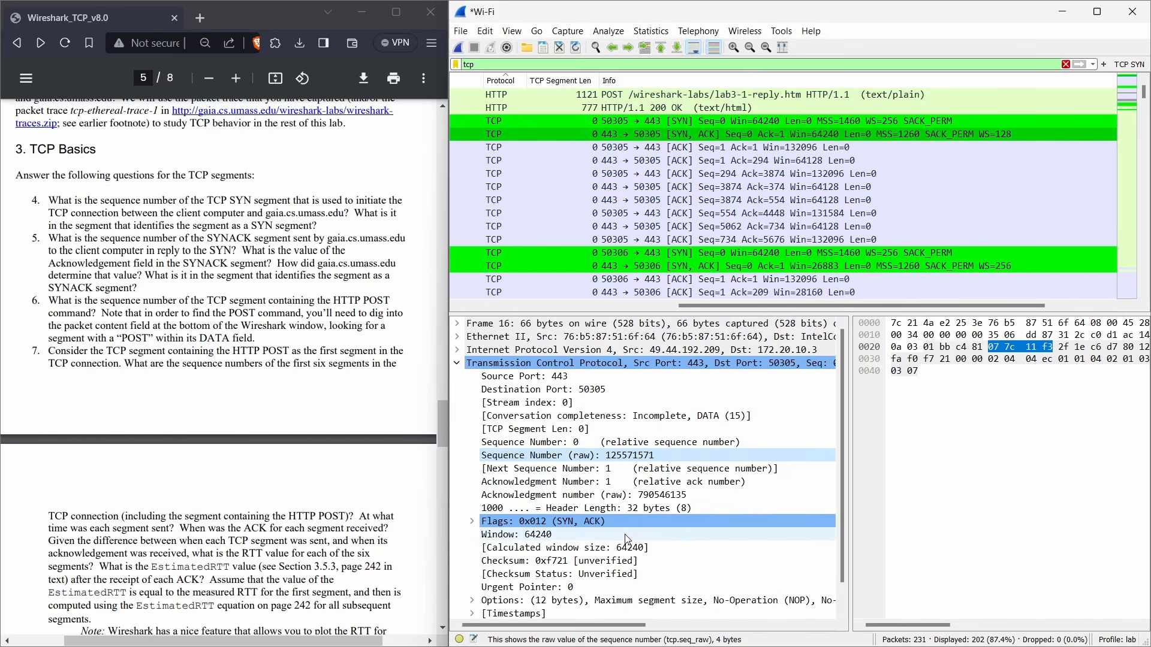
{"action": "left_click_drag", "start_coordinate": [607, 457], "coordinate": [693, 500]}
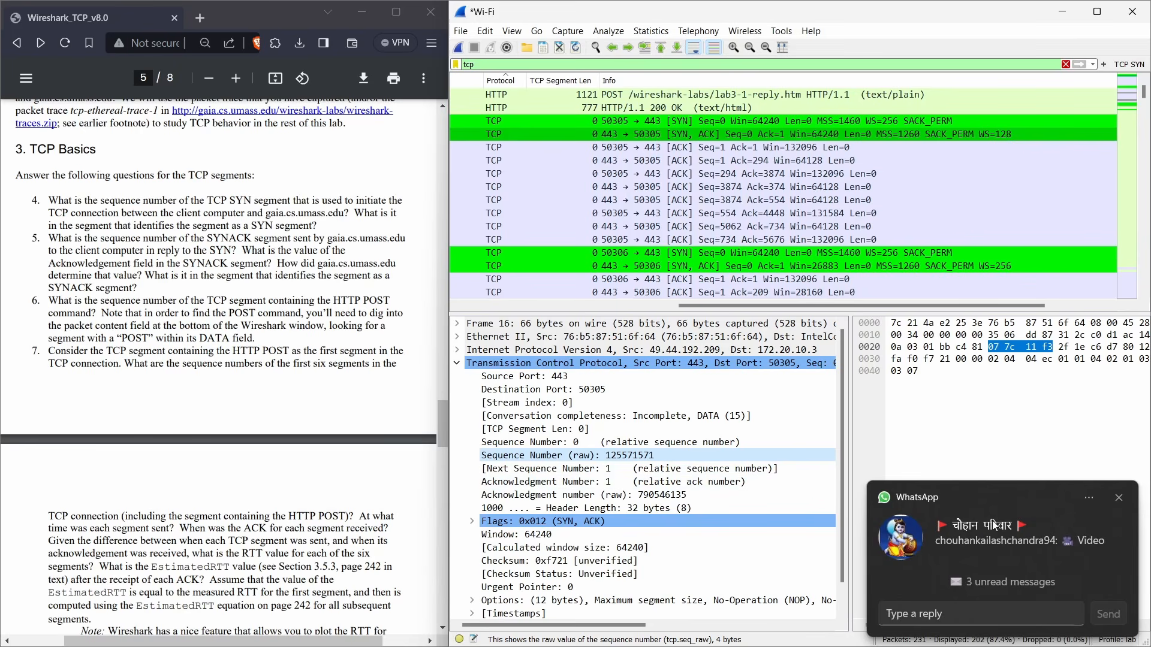
{"action": "left_click", "coordinate": [1117, 506]}
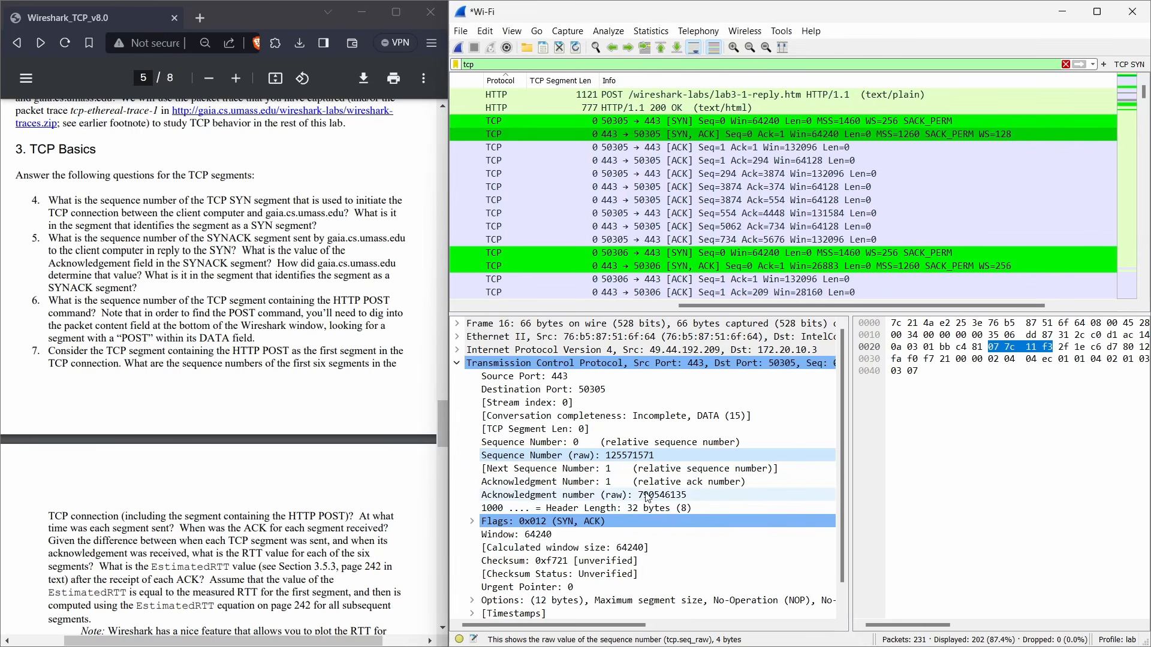
{"action": "mouse_move", "coordinate": [648, 496]}
{"action": "left_mouse_down"}
{"action": "mouse_move", "coordinate": [644, 483]}
{"action": "mouse_move", "coordinate": [671, 487]}
{"action": "mouse_move", "coordinate": [652, 511]}
{"action": "left_mouse_up"}
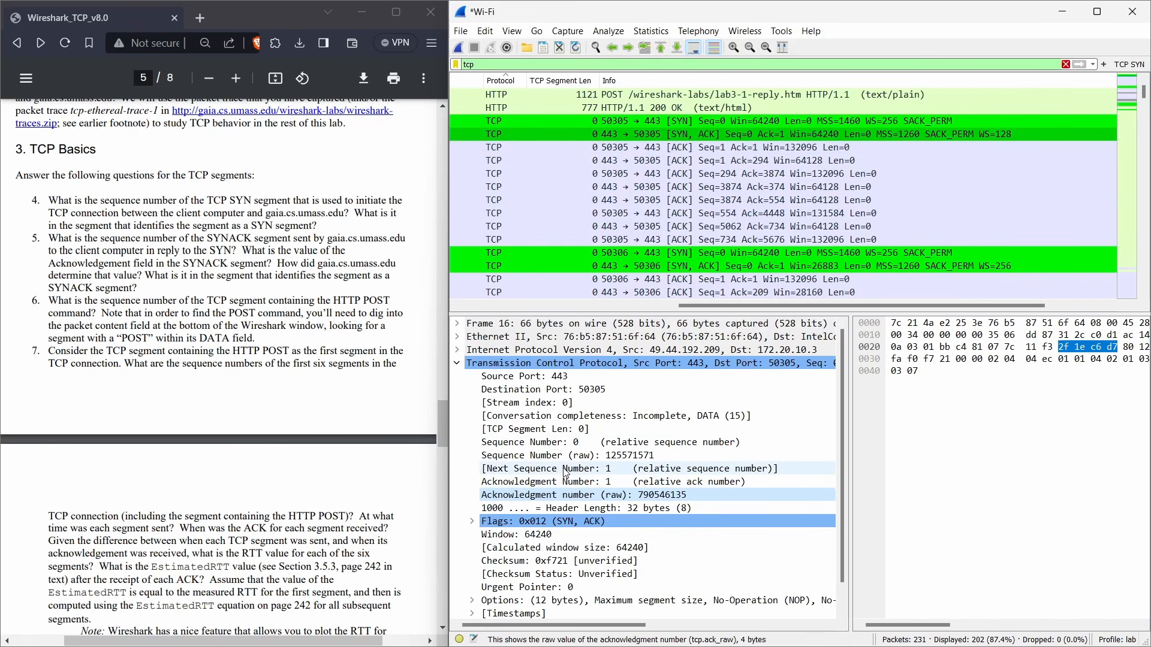
Check the acknowledgment number of the ACK segment that follows, and expand the SYN, ACK segment's TCP flags
{"action": "left_click", "coordinate": [689, 152]}
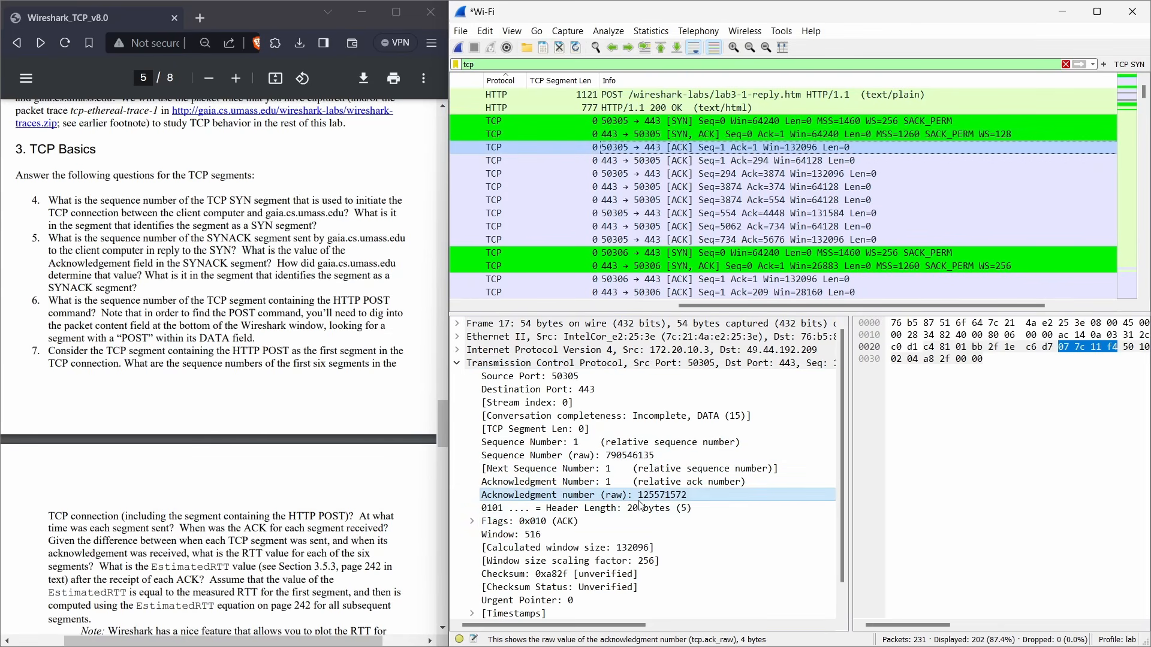
{"action": "left_click", "coordinate": [694, 133]}
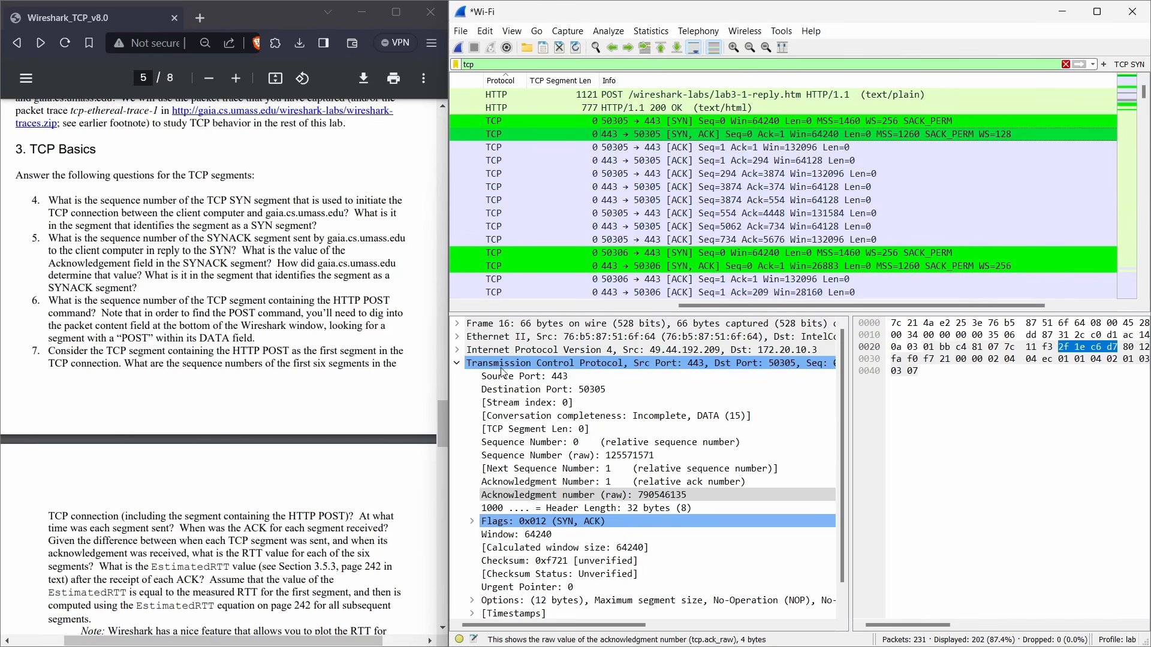
{"action": "scroll", "coordinate": [485, 473], "scroll_direction": "down", "scroll_amount": 1}
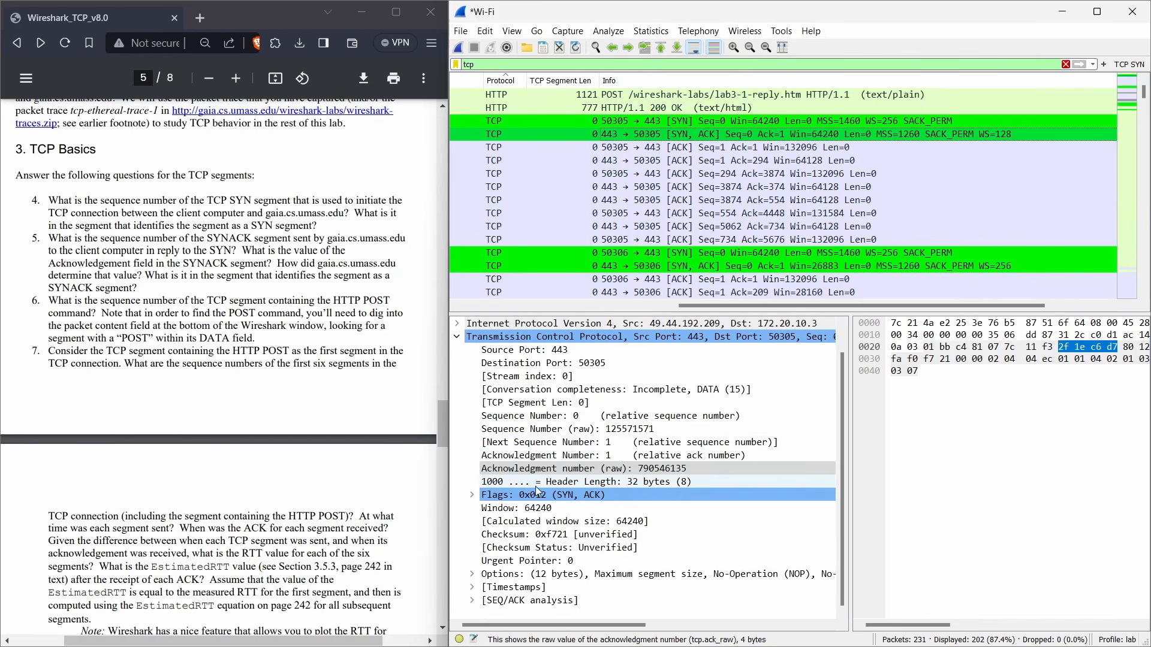
{"action": "left_click", "coordinate": [472, 495]}
{"action": "scroll", "coordinate": [599, 480], "scroll_direction": "down", "scroll_amount": 2}
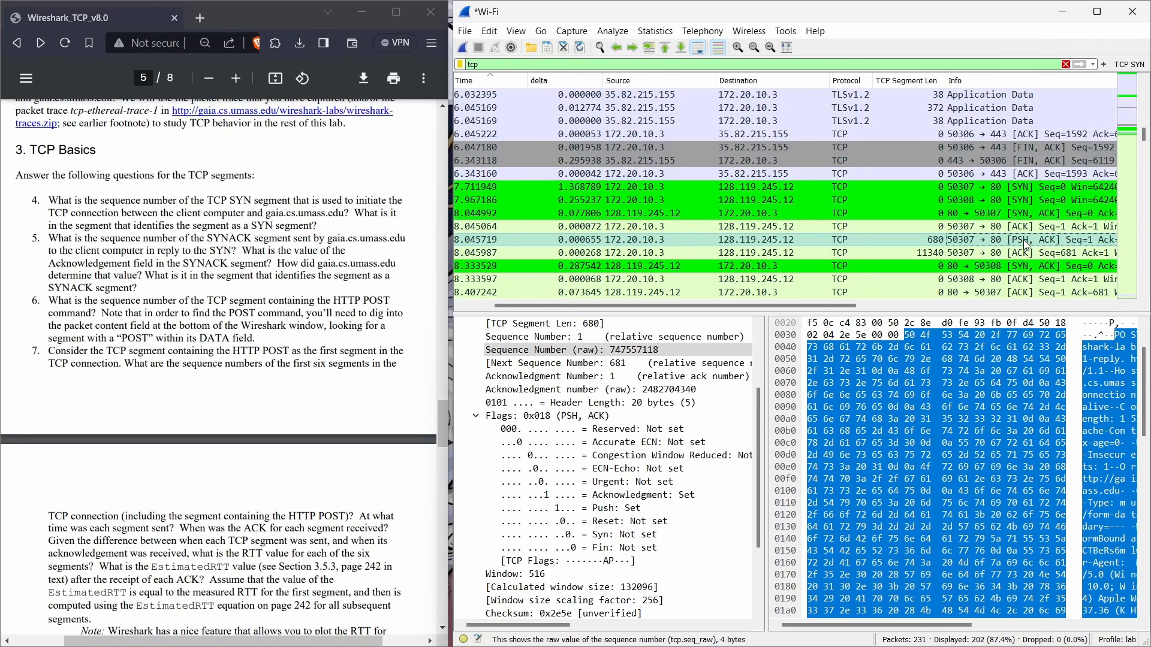
Examine the packet bytes of the PSH, ACK segment from port 50307 for the POST command of question 6
{"action": "left_click_drag", "start_coordinate": [949, 628], "coordinate": [1092, 627]}
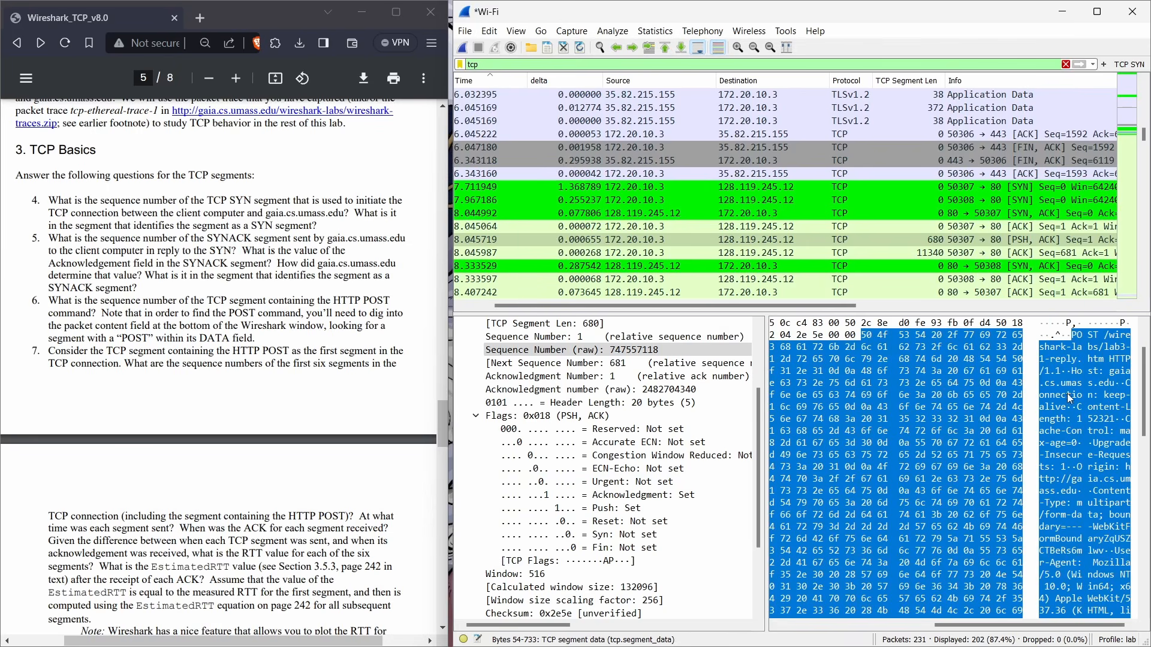
{"action": "left_click", "coordinate": [965, 240]}
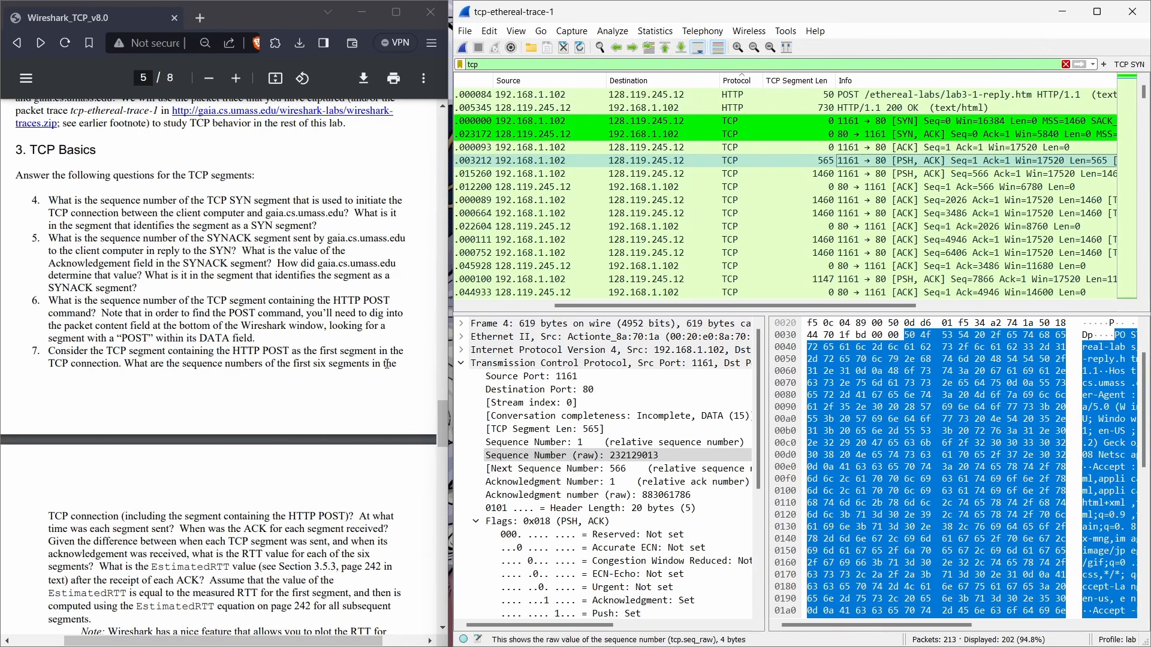
Read question 7 and inspect the sequence numbers of the first six client data segments in turn, starting with the POST segment
{"action": "scroll", "coordinate": [217, 458], "scroll_direction": "down", "scroll_amount": 3}
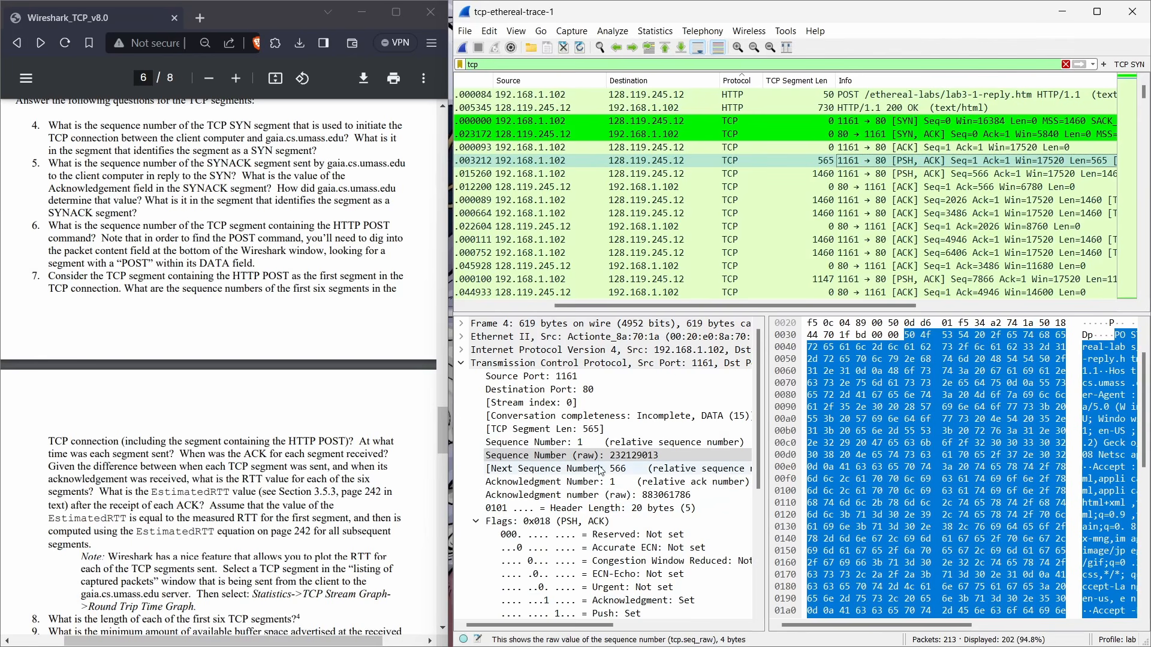
{"action": "scroll", "coordinate": [575, 496], "scroll_direction": "down", "scroll_amount": 2}
{"action": "scroll", "coordinate": [575, 497], "scroll_direction": "down", "scroll_amount": 3}
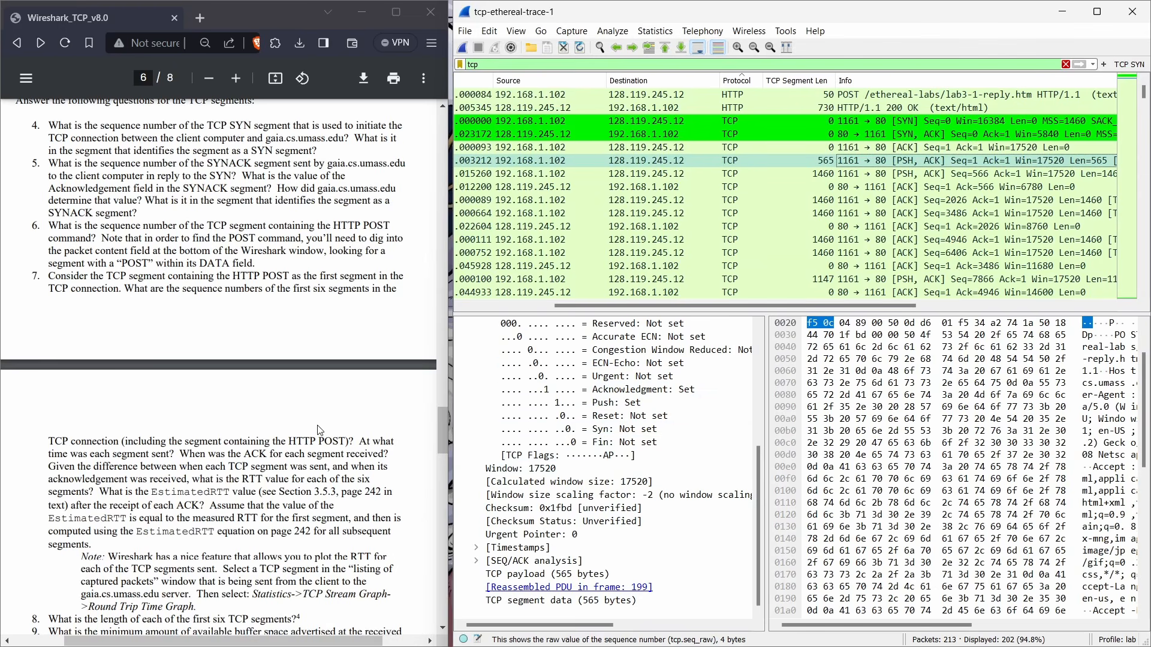
{"action": "scroll", "coordinate": [558, 458], "scroll_direction": "up", "scroll_amount": 5}
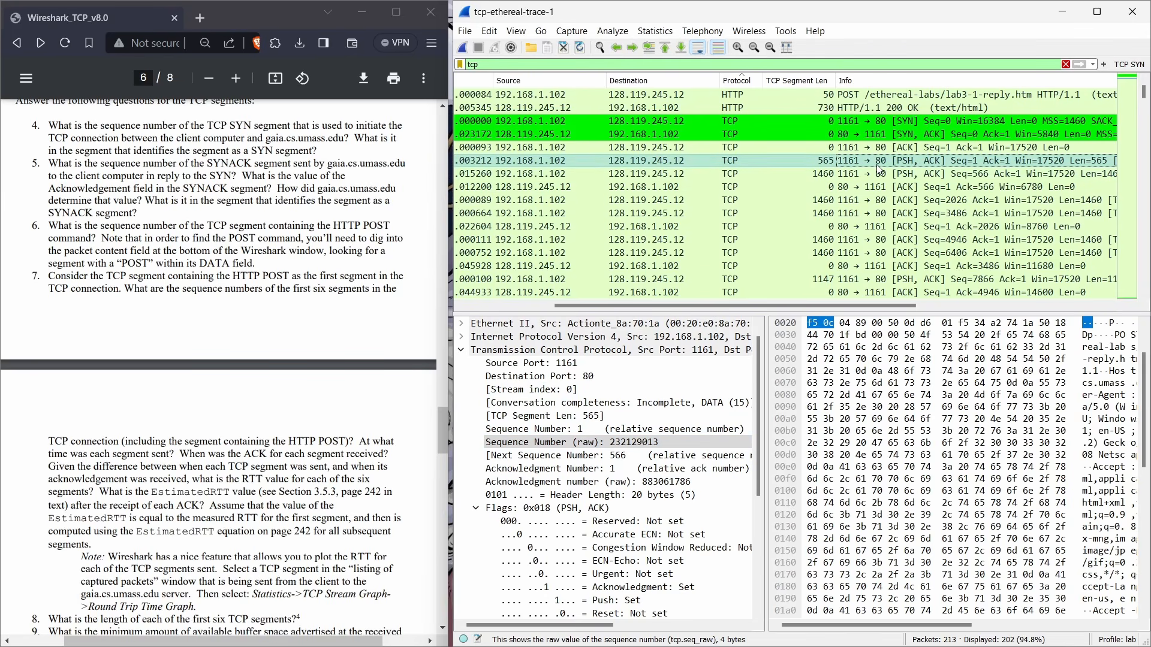
{"action": "left_click", "coordinate": [911, 181]}
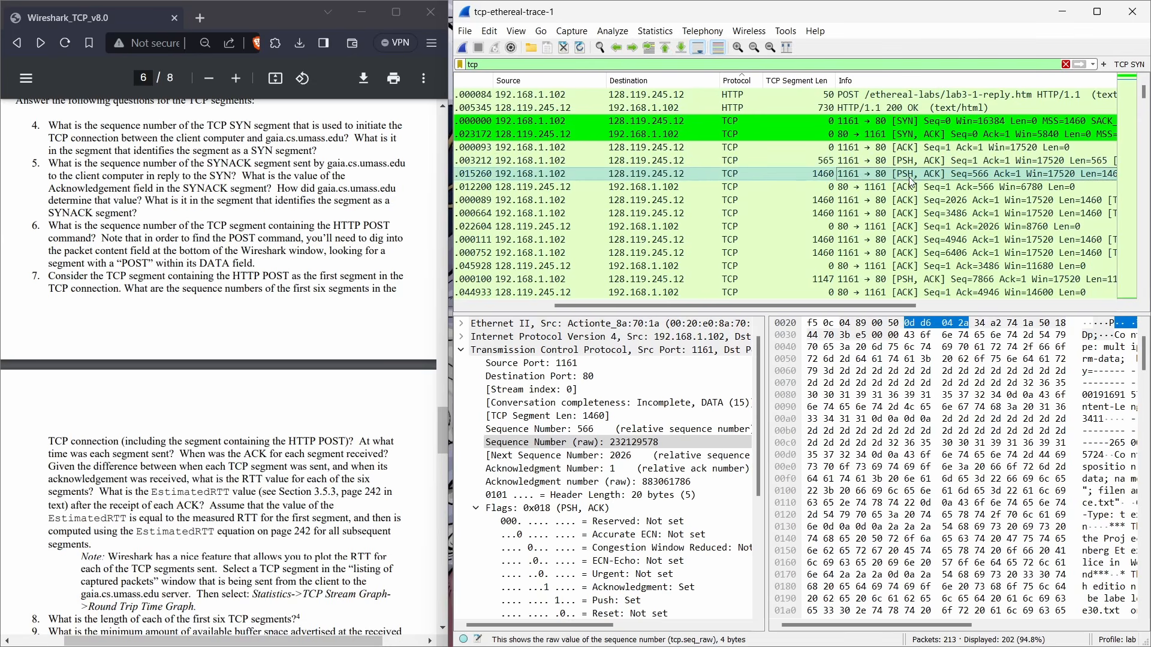
{"action": "left_click", "coordinate": [930, 205]}
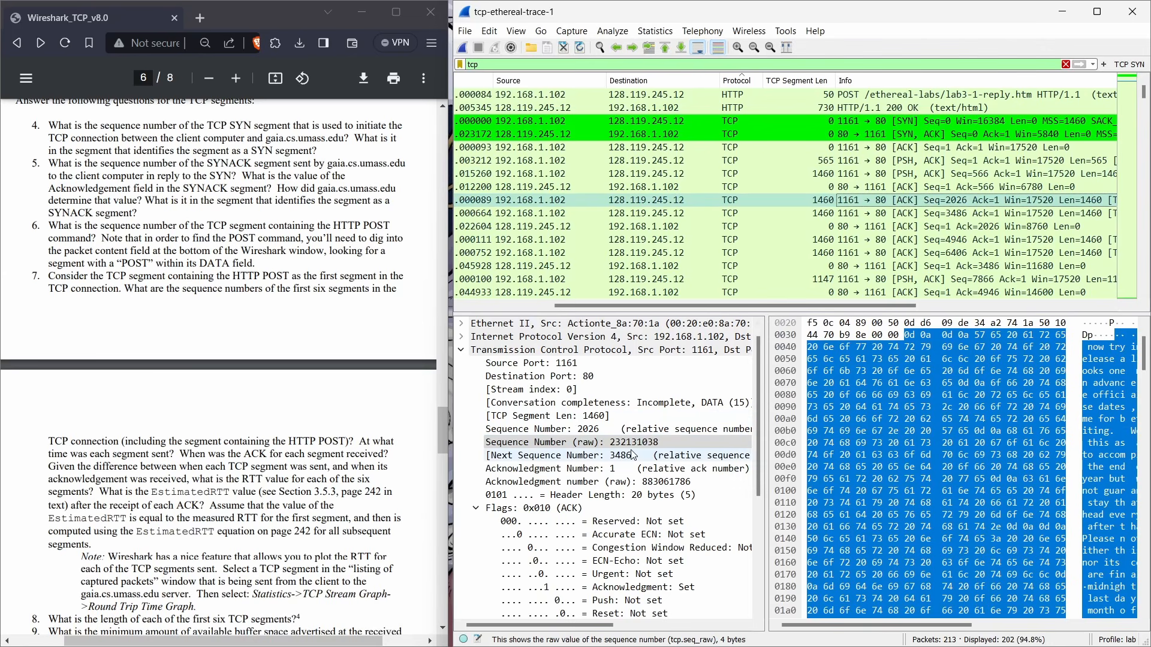
{"action": "left_click_drag", "start_coordinate": [590, 430], "coordinate": [599, 433]}
{"action": "left_click", "coordinate": [861, 213]}
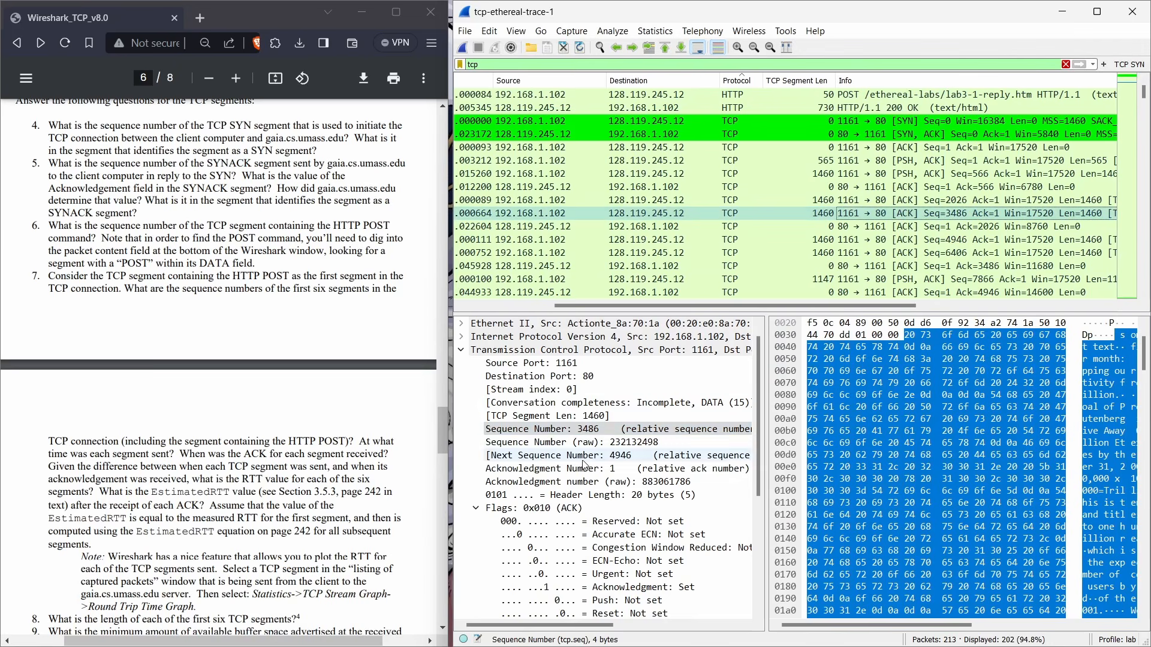
{"action": "left_click", "coordinate": [920, 240]}
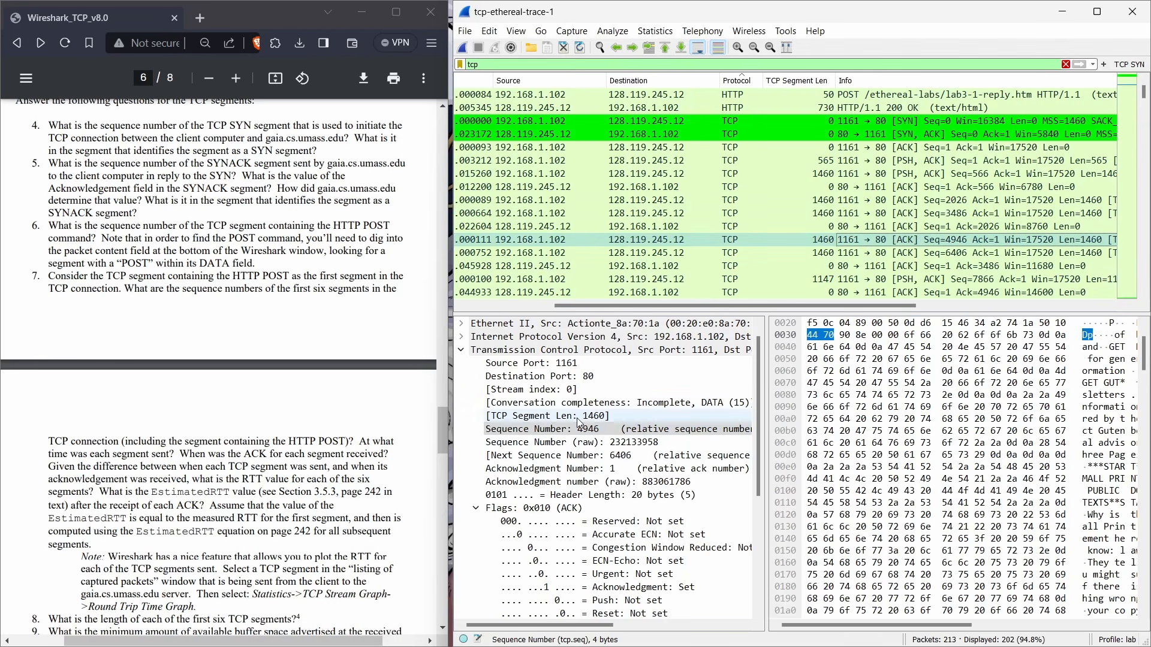
{"action": "left_click", "coordinate": [907, 252]}
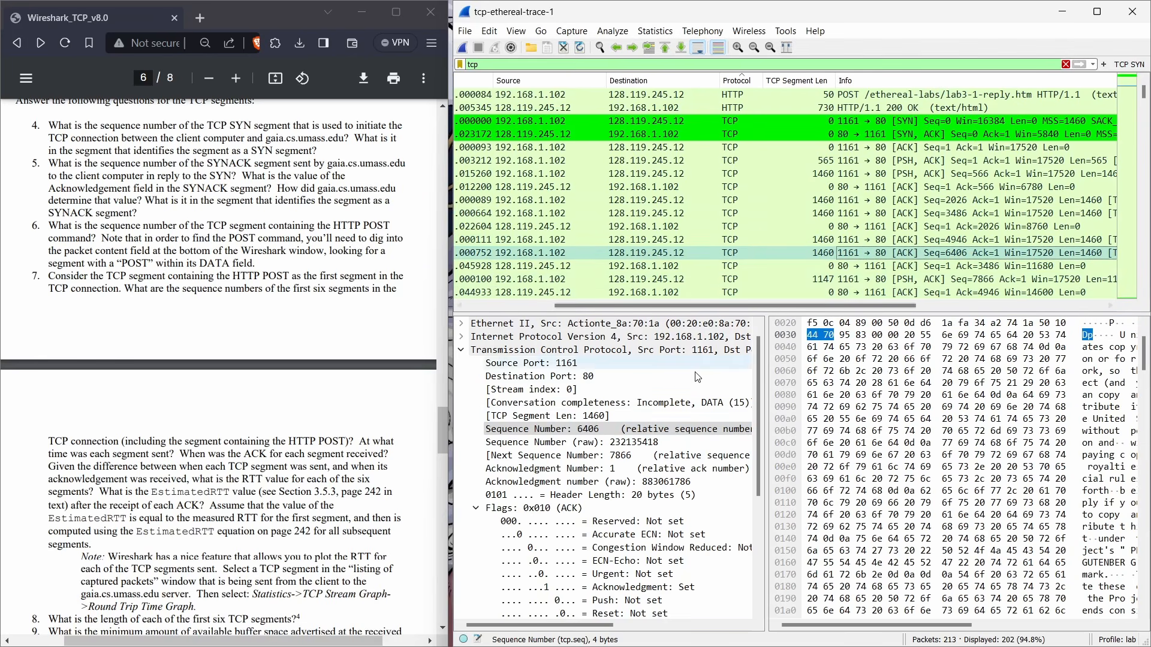
{"action": "left_click", "coordinate": [905, 280]}
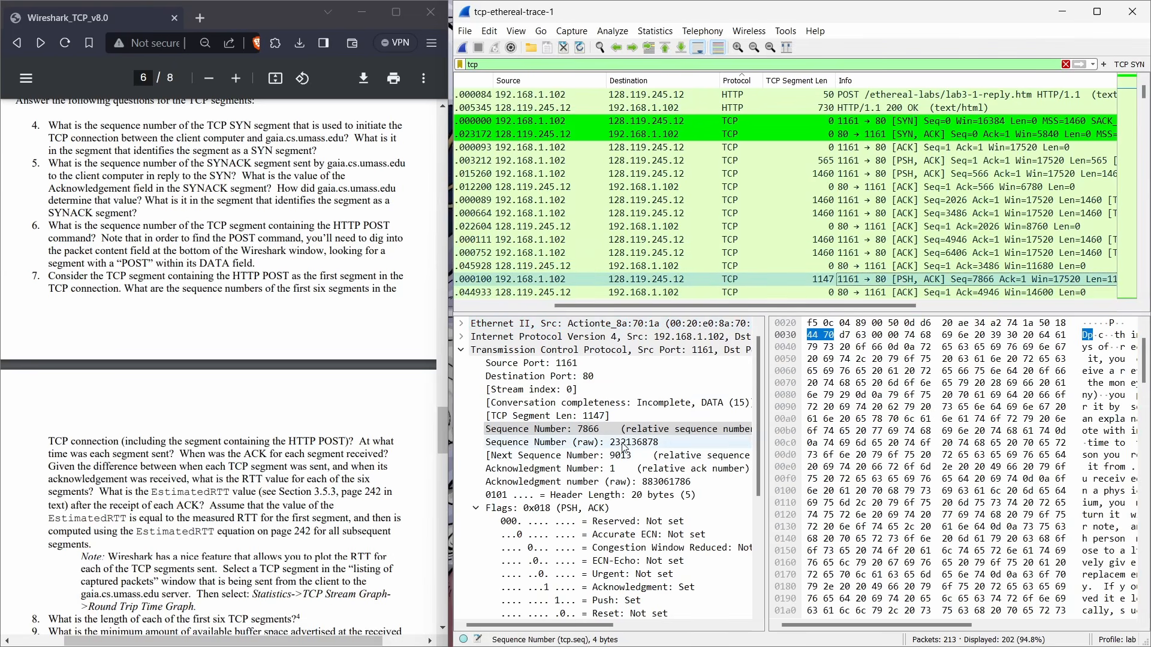
Read question 8 and check the TCP segment data lengths of the POST segment and the client segments following it
{"action": "scroll", "coordinate": [130, 393], "scroll_direction": "down", "scroll_amount": 4}
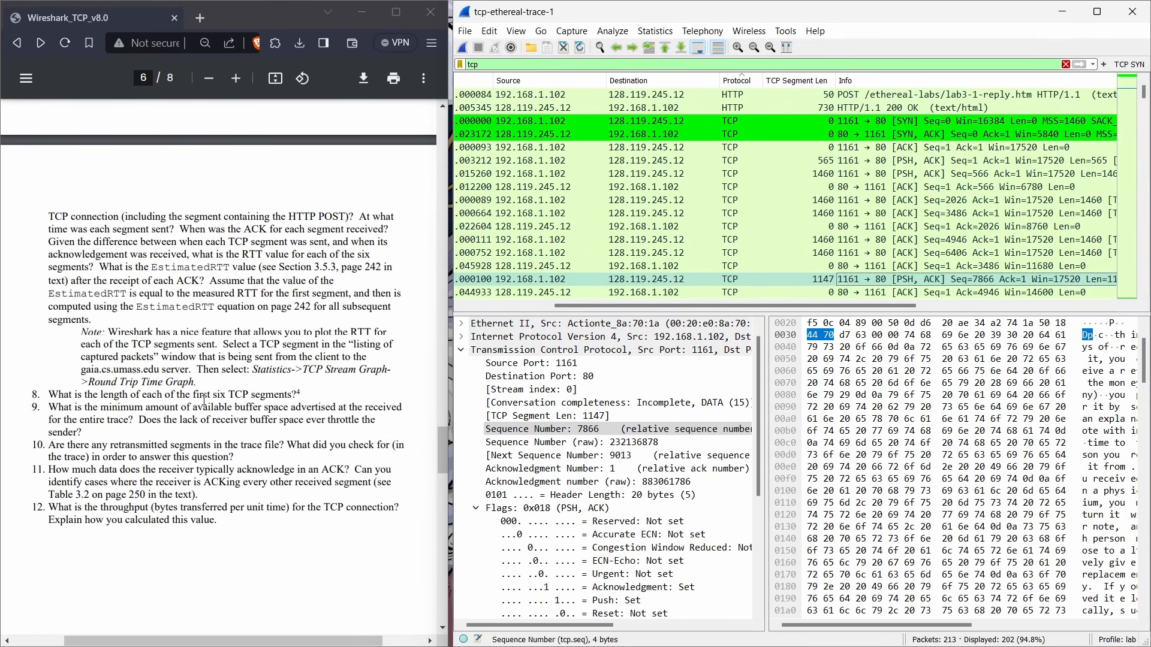
{"action": "left_click", "coordinate": [938, 135]}
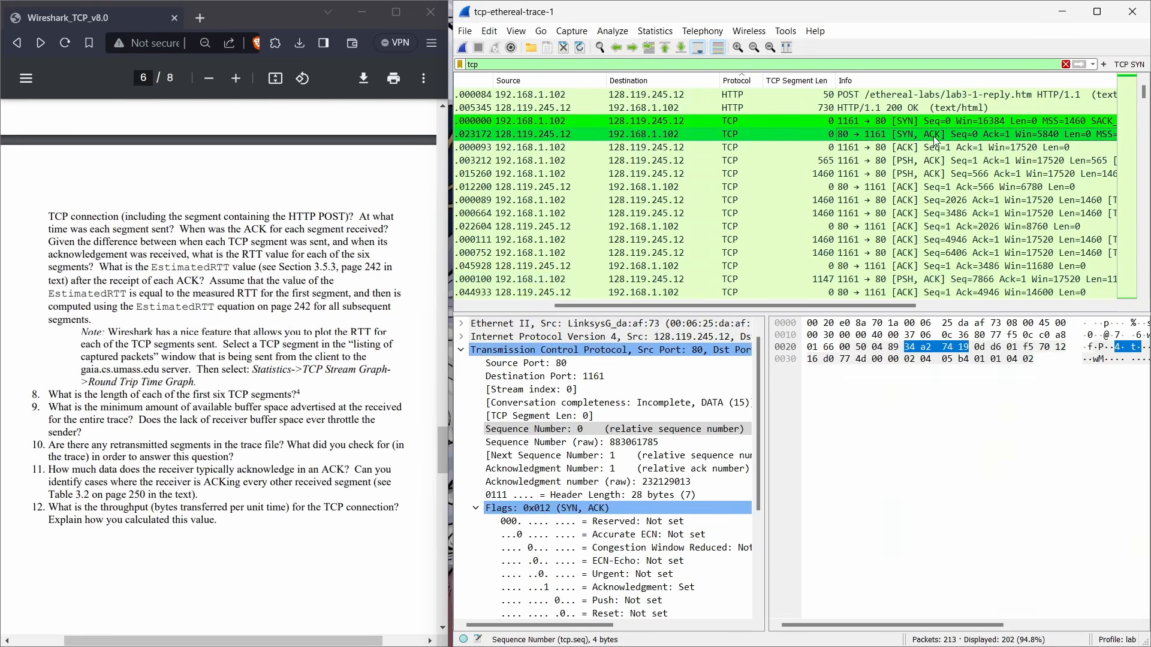
{"action": "left_click", "coordinate": [926, 160]}
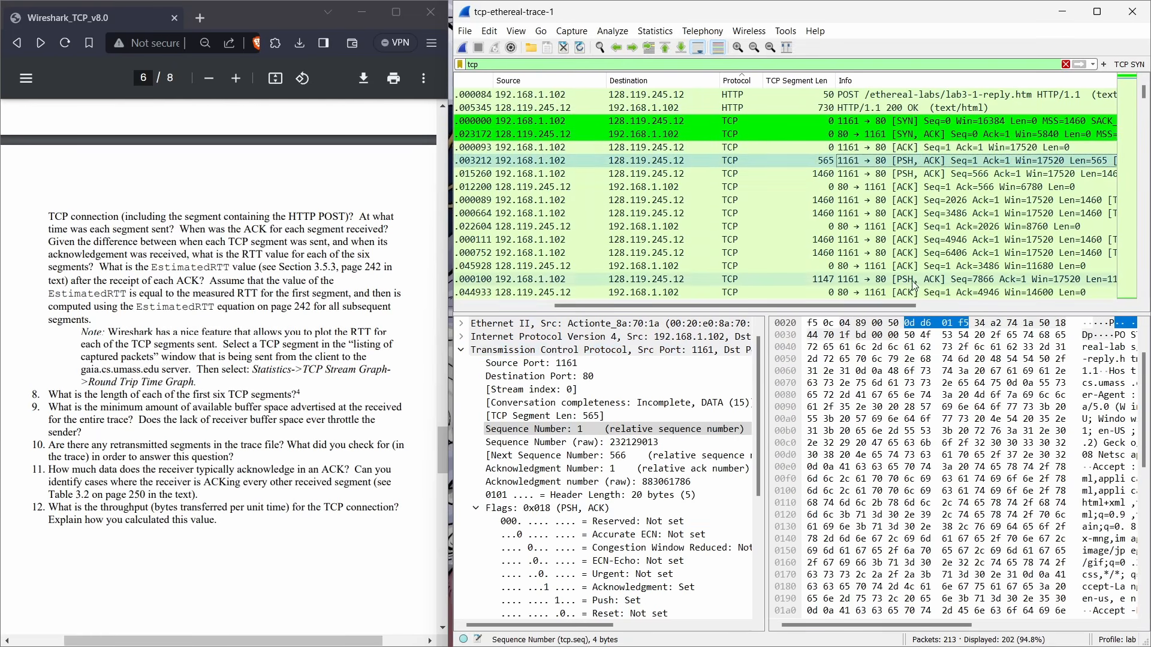
{"action": "left_click", "coordinate": [1142, 343]}
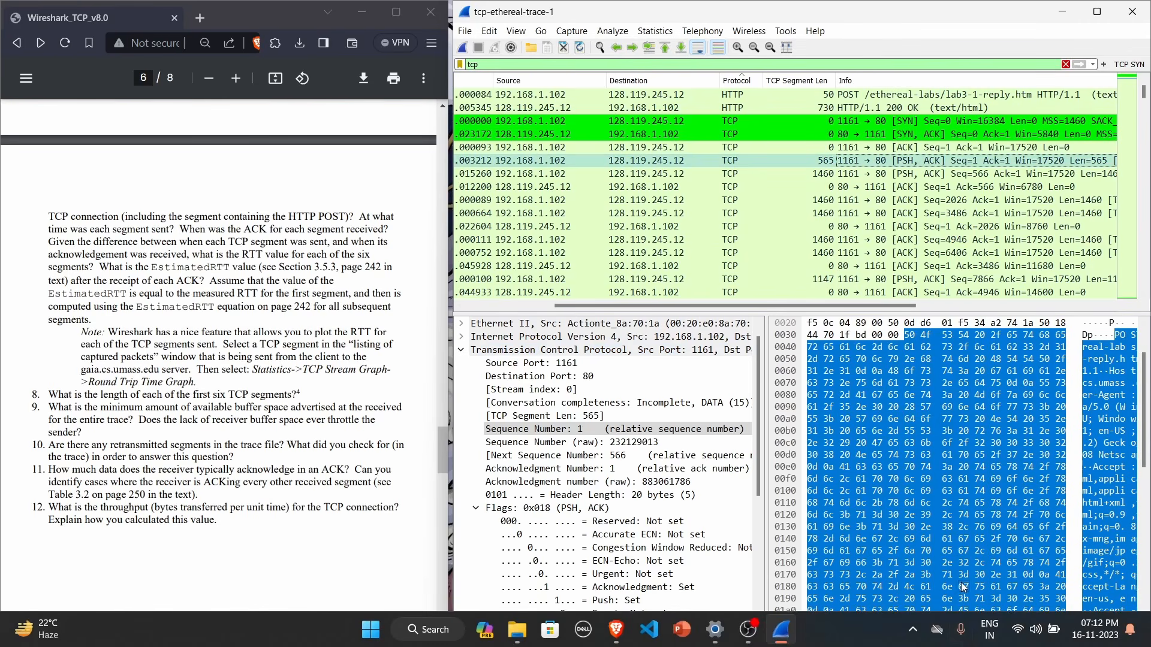
{"action": "left_click_drag", "start_coordinate": [946, 629], "coordinate": [1003, 628]}
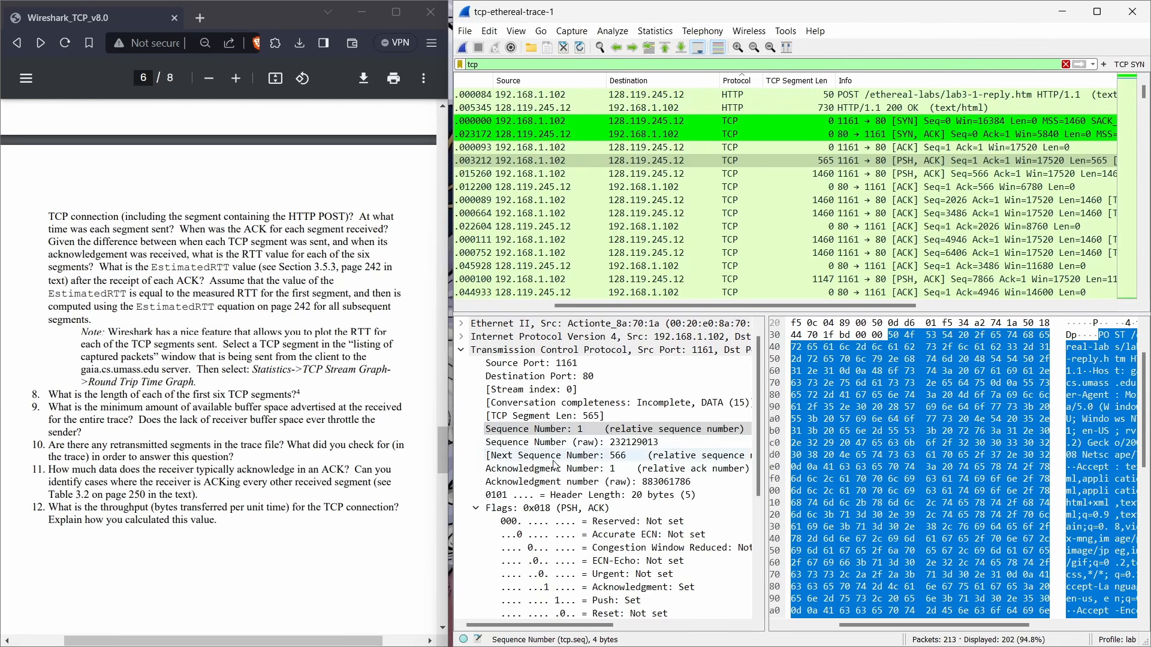
{"action": "scroll", "coordinate": [510, 511], "scroll_direction": "down", "scroll_amount": 1}
{"action": "scroll", "coordinate": [511, 511], "scroll_direction": "down", "scroll_amount": 4}
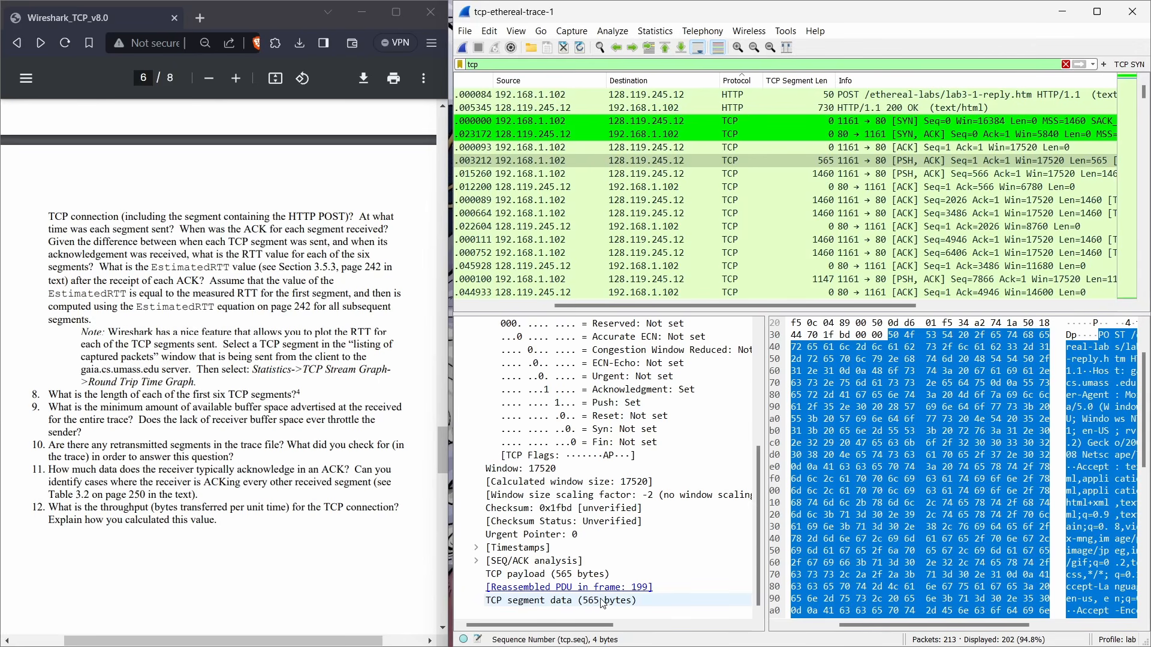
{"action": "left_click", "coordinate": [969, 175]}
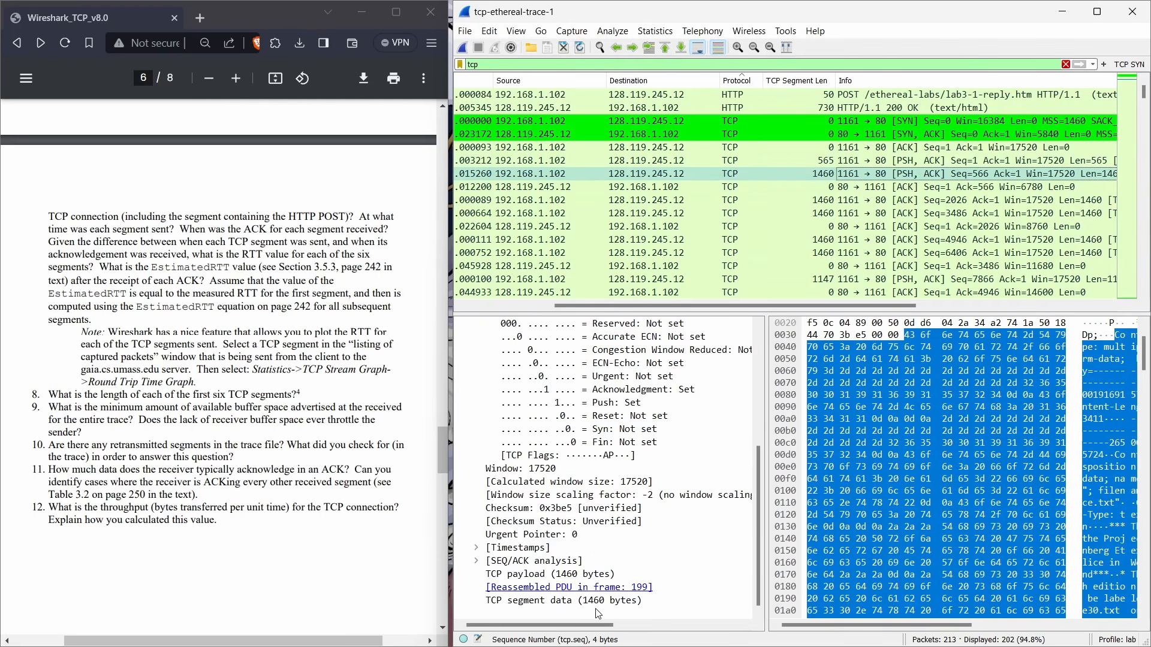
{"action": "left_click", "coordinate": [1041, 240]}
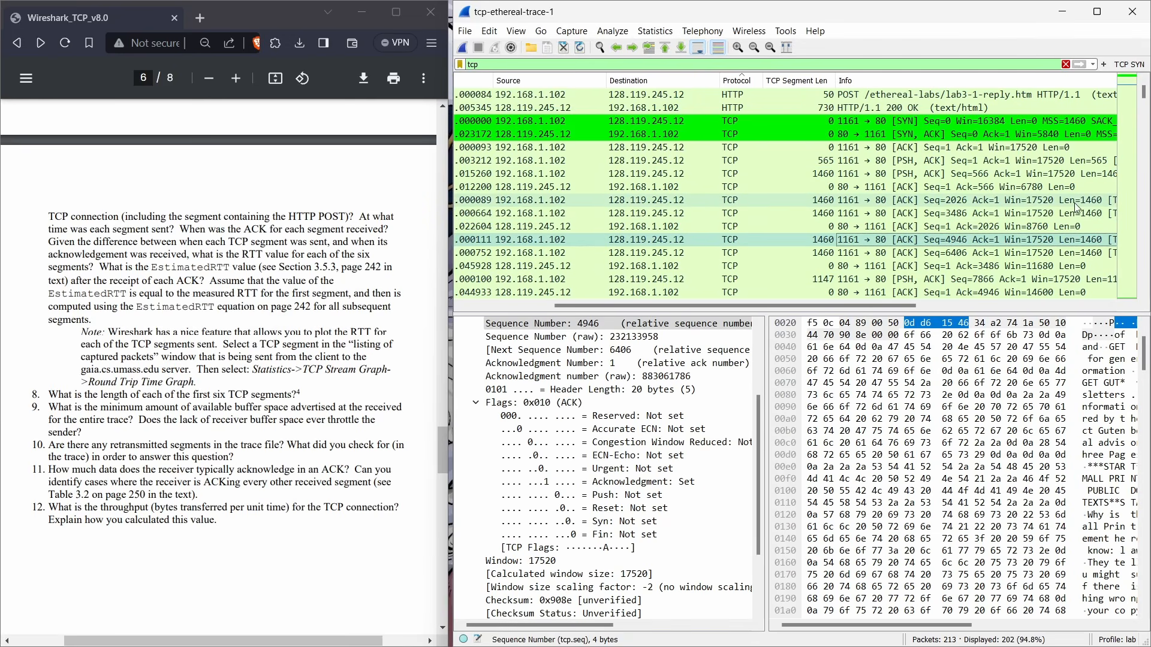
Look through the packets further down the trace and the lab sheet's footnote 4 and TCP congestion control section
{"action": "scroll", "coordinate": [1070, 198], "scroll_direction": "down", "scroll_amount": 4}
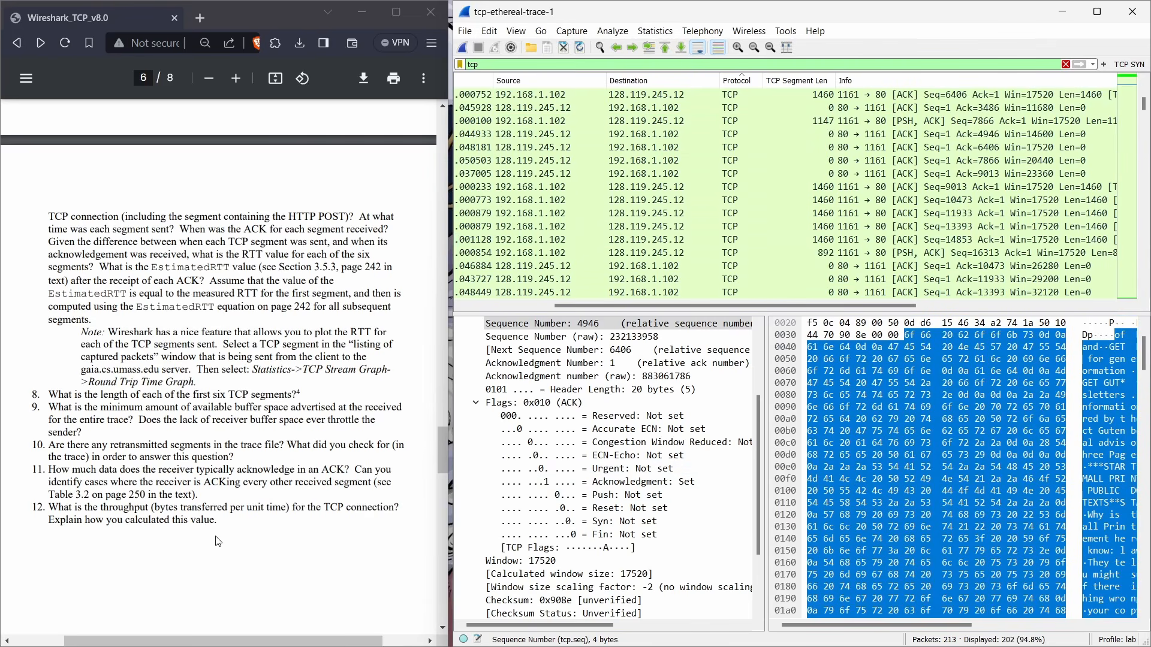
{"action": "scroll", "coordinate": [217, 541], "scroll_direction": "down", "scroll_amount": 5}
{"action": "scroll", "coordinate": [240, 493], "scroll_direction": "up", "scroll_amount": 10}
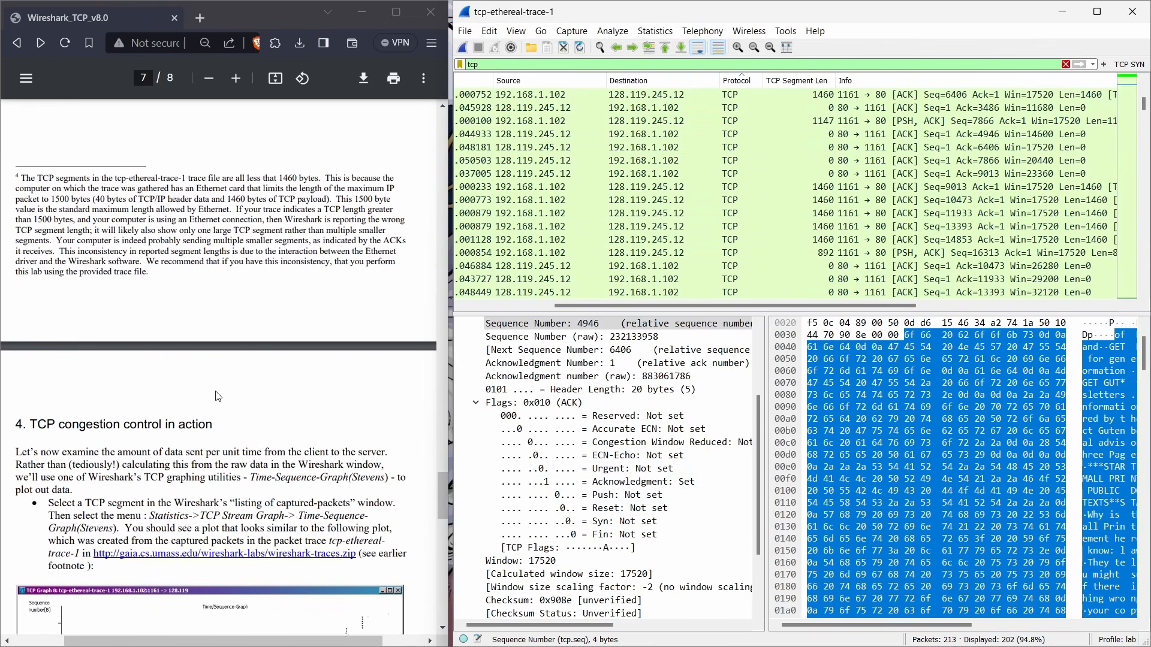